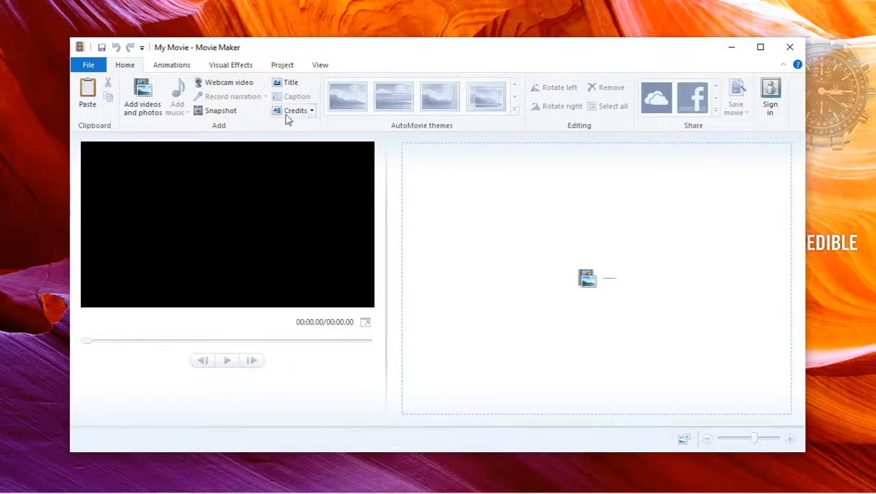
{"action": "left_click", "coordinate": [180, 68]}
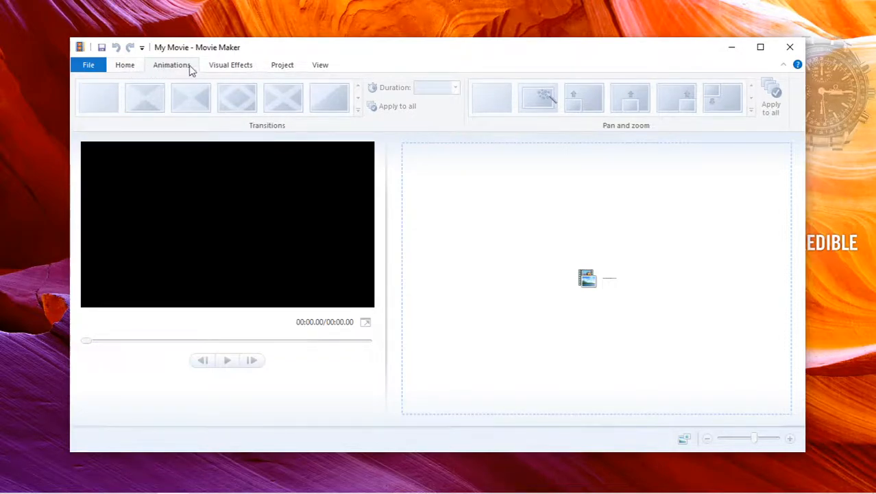
{"action": "left_click", "coordinate": [225, 69]}
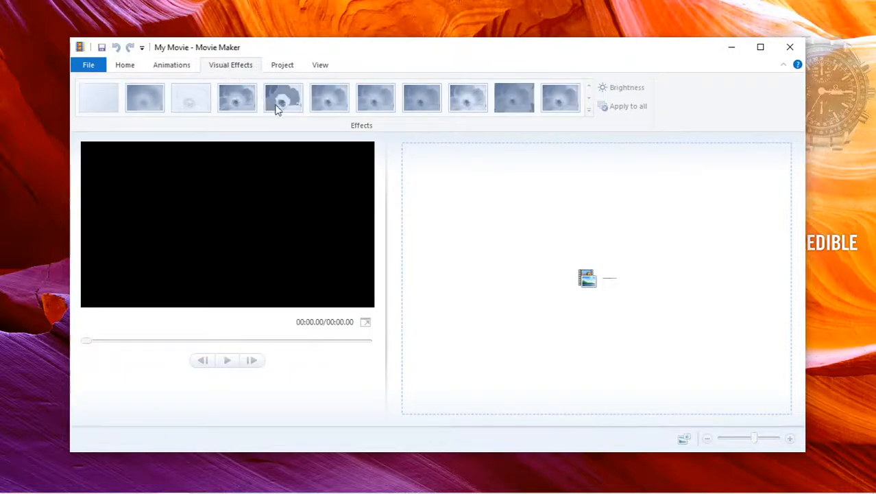
{"action": "left_click", "coordinate": [285, 67]}
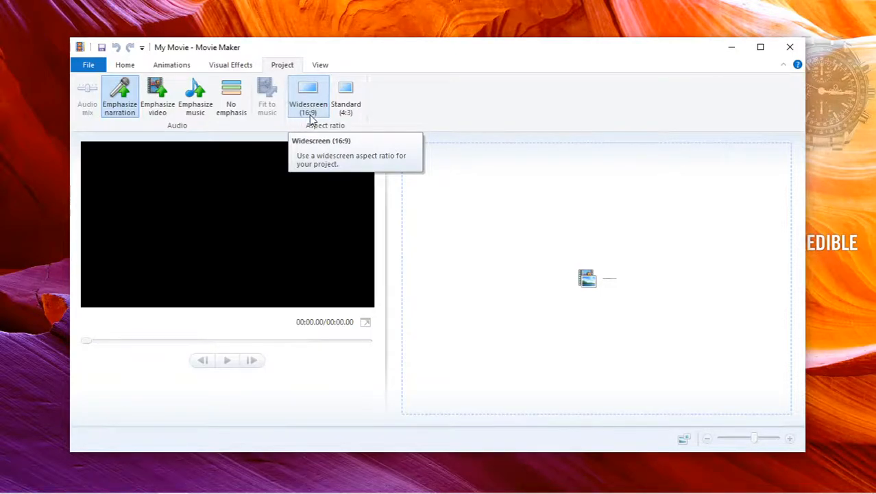
{"action": "left_click", "coordinate": [323, 67]}
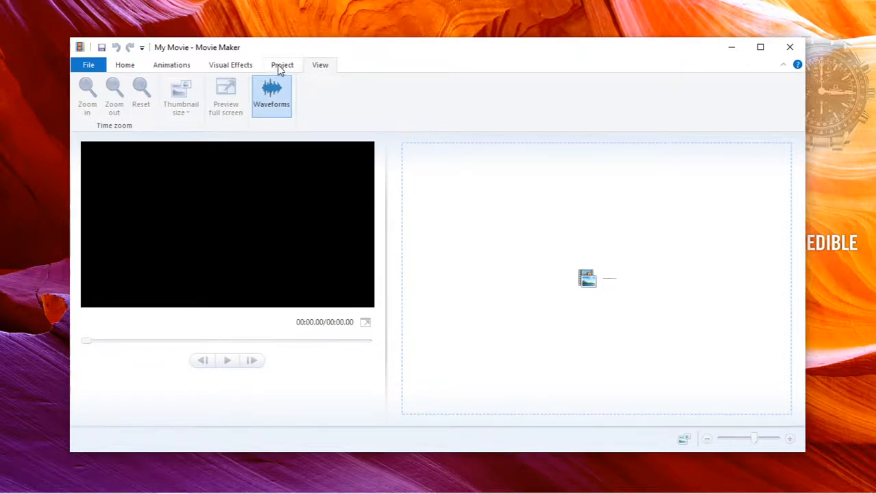
{"action": "left_click", "coordinate": [126, 66]}
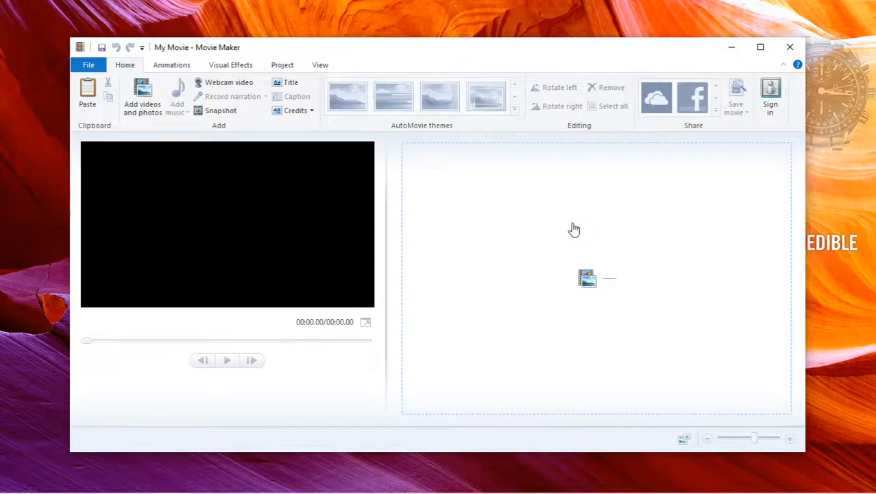
Start adding videos and photos to the project and browse to the dokumen yt folder
{"action": "left_click", "coordinate": [144, 103]}
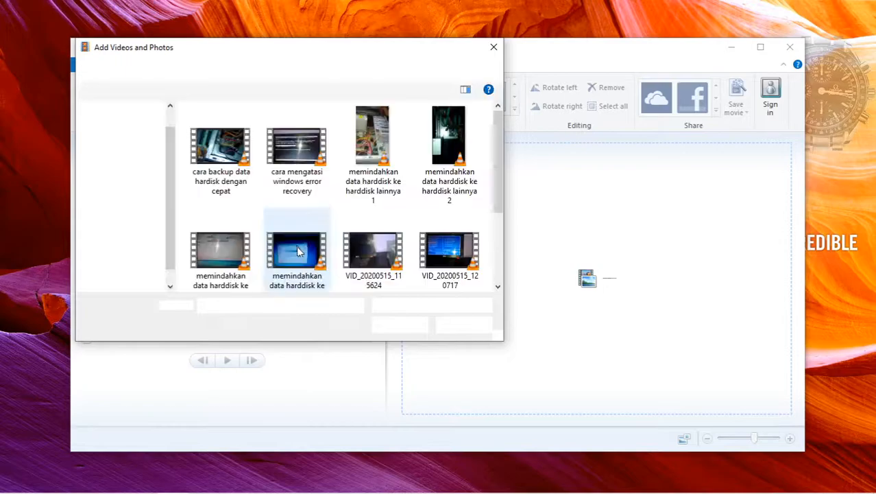
{"action": "left_click", "coordinate": [235, 68]}
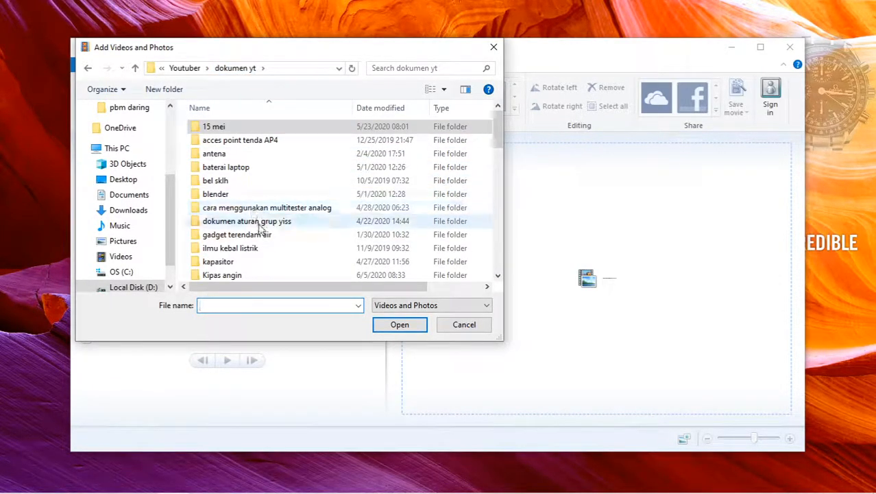
{"action": "scroll", "coordinate": [257, 227], "scroll_direction": "down", "scroll_amount": 2}
{"action": "scroll", "coordinate": [259, 232], "scroll_direction": "up", "scroll_amount": 2}
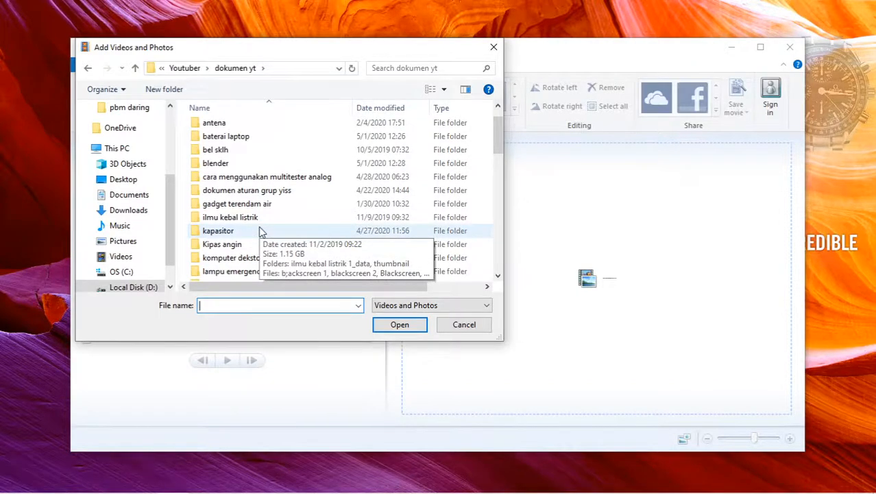
{"action": "double_click", "coordinate": [212, 128]}
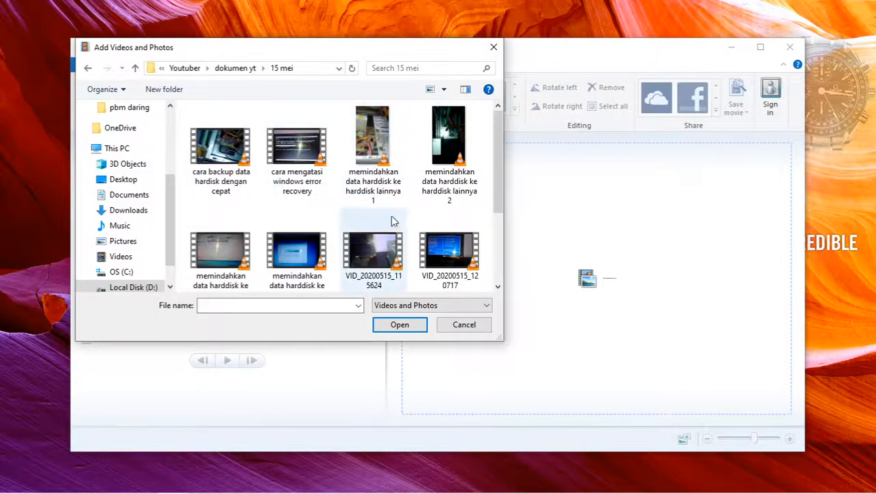
{"action": "scroll", "coordinate": [372, 249], "scroll_direction": "down", "scroll_amount": 1}
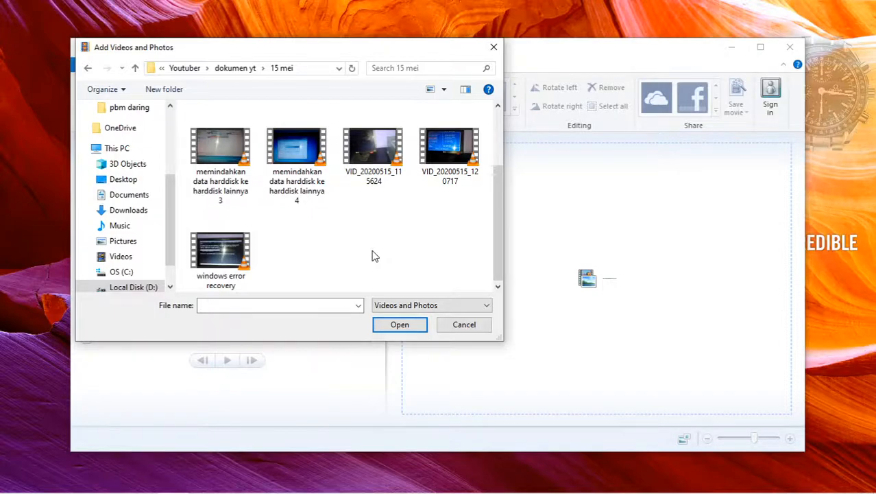
{"action": "scroll", "coordinate": [375, 256], "scroll_direction": "up", "scroll_amount": 1}
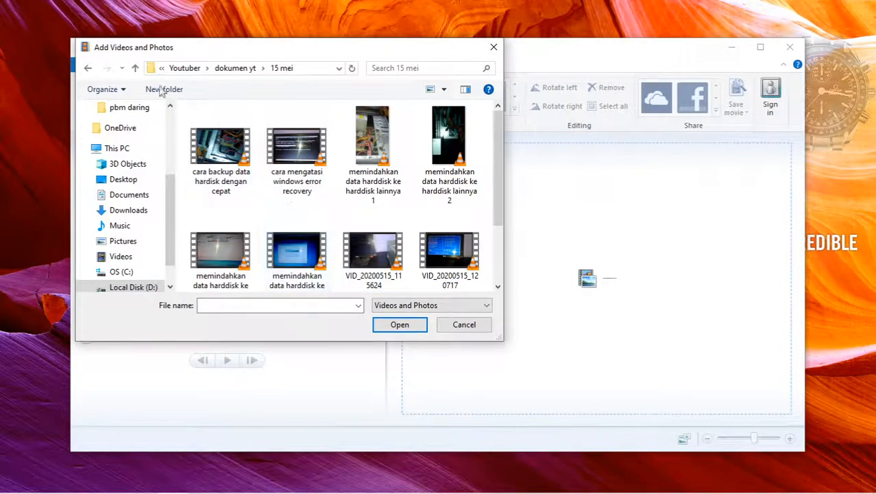
{"action": "left_click", "coordinate": [135, 68]}
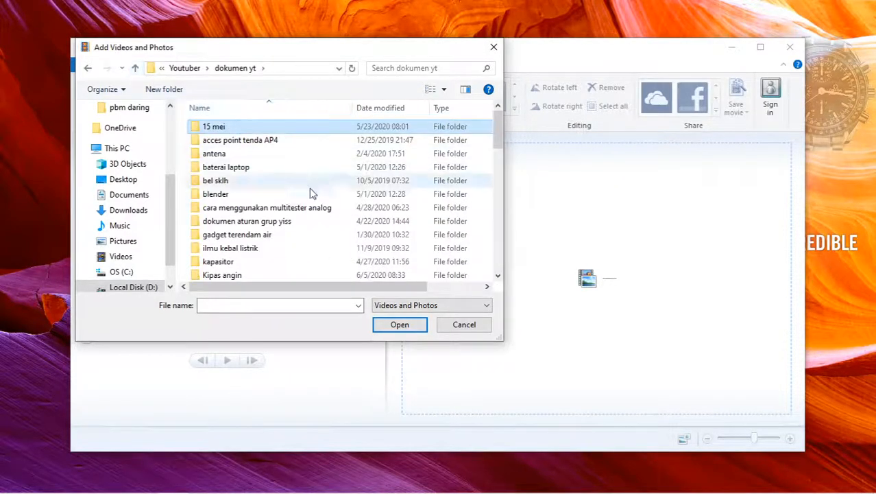
Add the videos "memperbaiki power supply pc rusak 1" and "memperbaiki power supply pc rusak 2" from the memperbaiki power supply pc folder
{"action": "scroll", "coordinate": [302, 233], "scroll_direction": "down", "scroll_amount": 1}
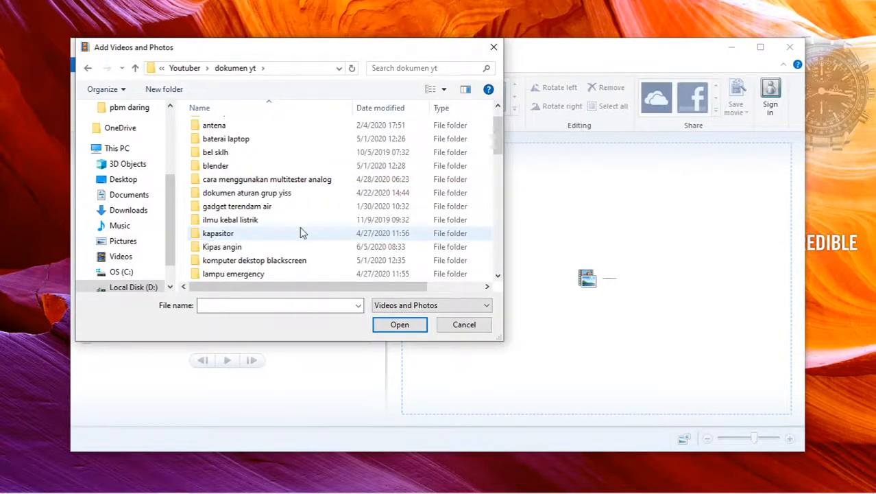
{"action": "scroll", "coordinate": [300, 228], "scroll_direction": "down", "scroll_amount": 3}
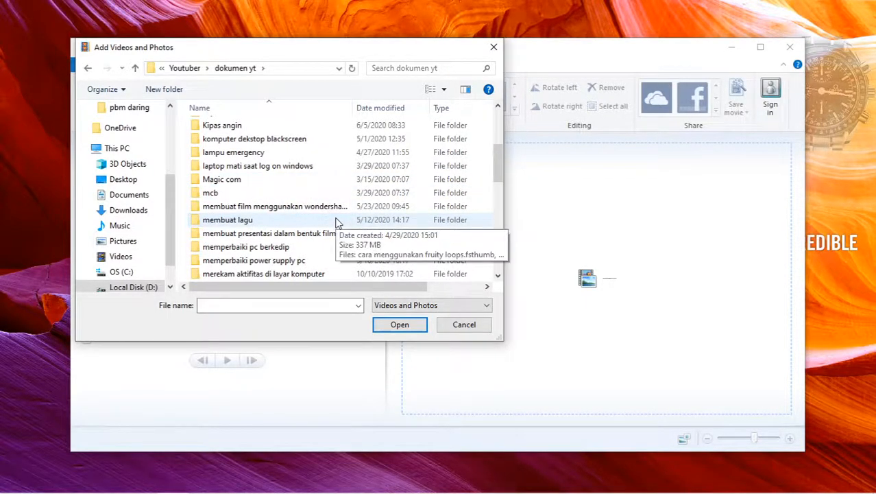
{"action": "double_click", "coordinate": [281, 262]}
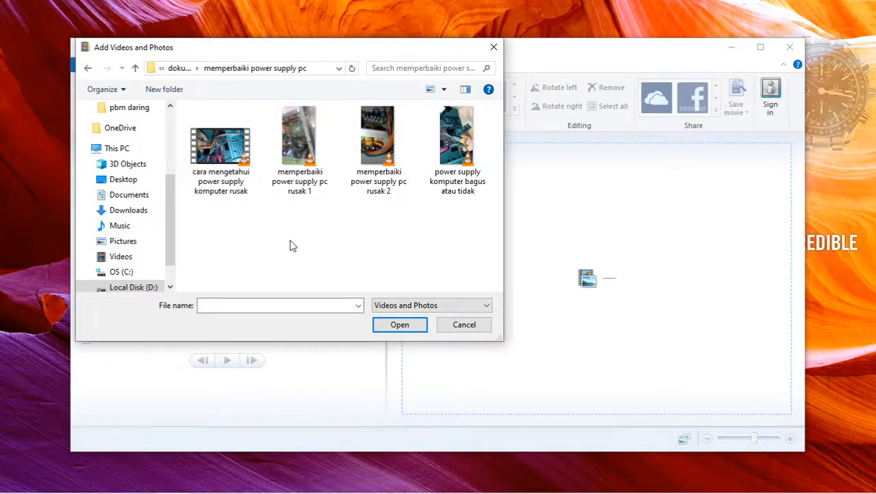
{"action": "left_click", "coordinate": [301, 159]}
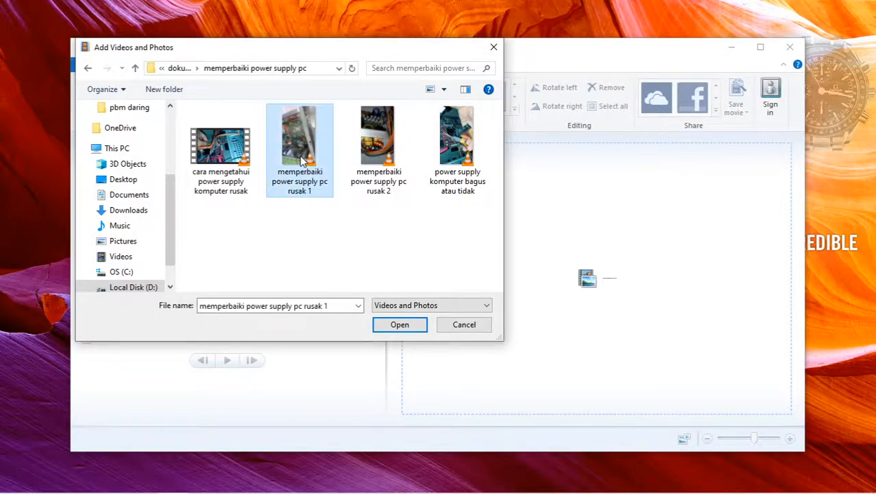
{"action": "left_click", "coordinate": [379, 167], "text": "ctrl"}
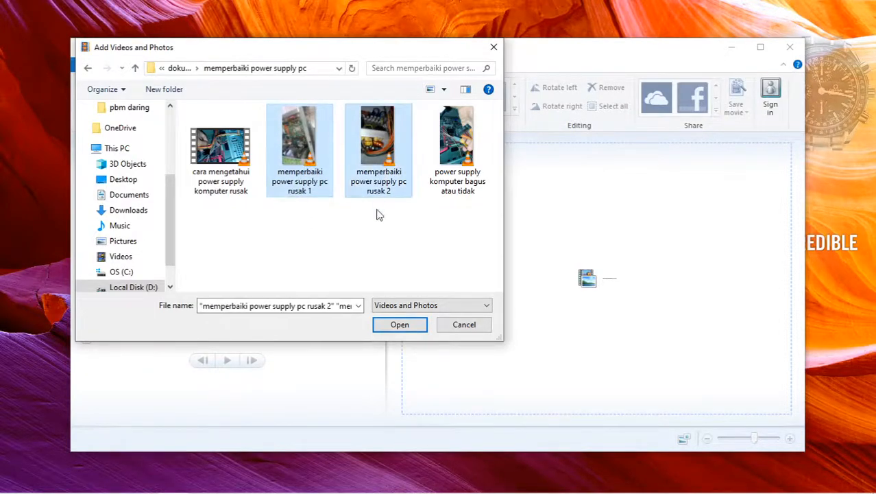
{"action": "left_click", "coordinate": [400, 326]}
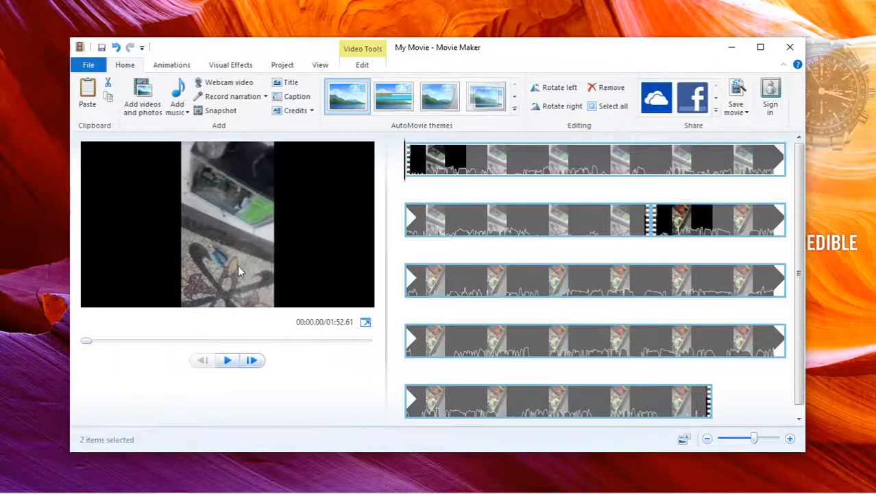
Preview the first clip, setting the system speaker volume to 17 during the playback check
{"action": "left_click", "coordinate": [227, 362]}
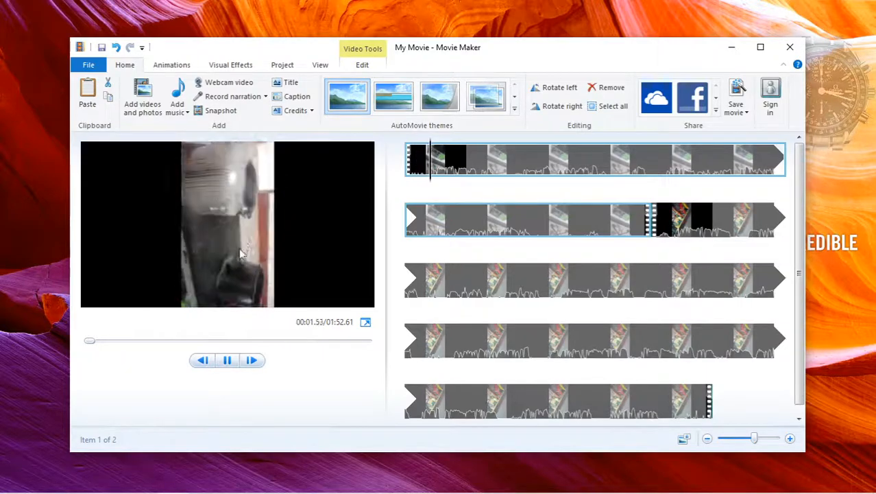
{"action": "left_click", "coordinate": [228, 362]}
{"action": "left_click", "coordinate": [794, 484]}
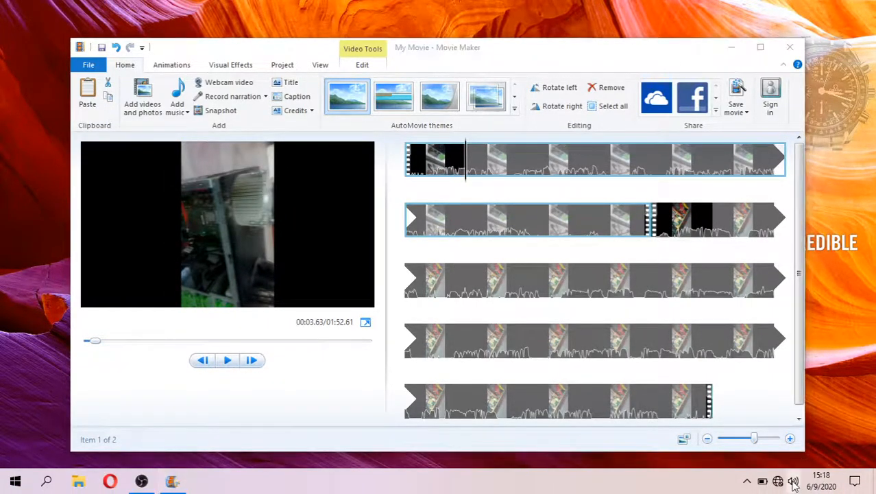
{"action": "left_click", "coordinate": [713, 451]}
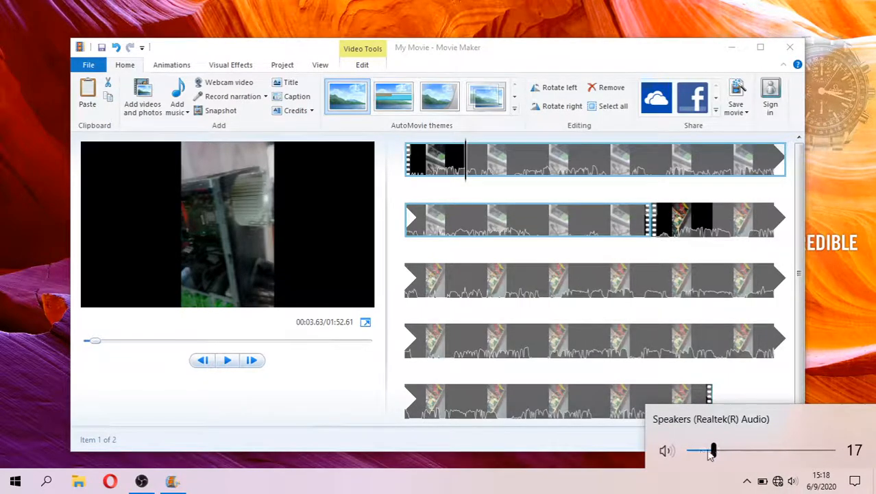
{"action": "left_click", "coordinate": [226, 360]}
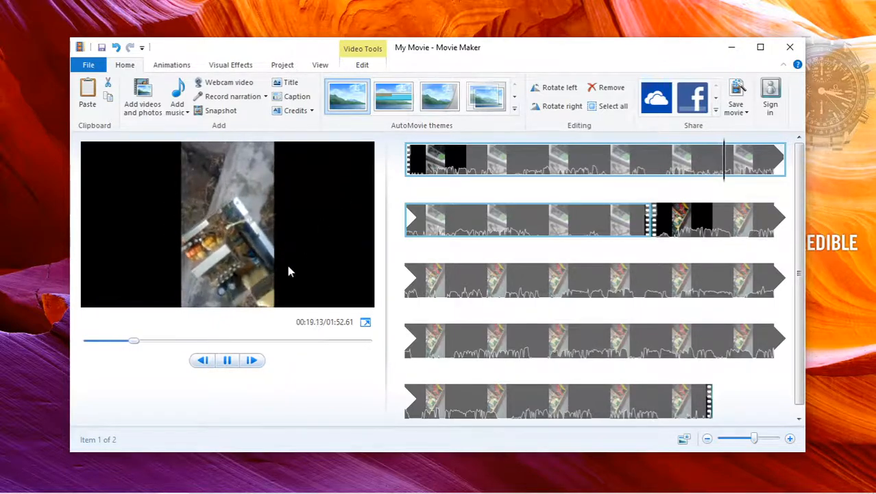
{"action": "left_click", "coordinate": [229, 367]}
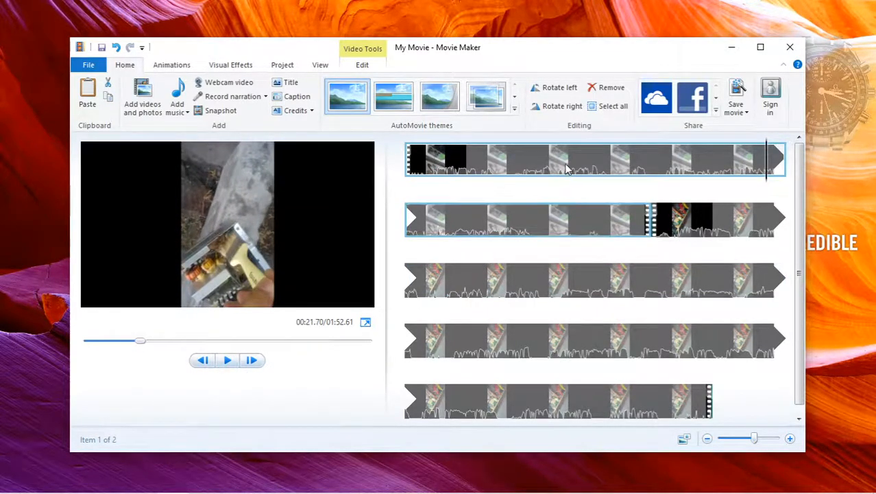
Rotate the first clip left once and play it back to check its orientation
{"action": "left_click", "coordinate": [529, 164]}
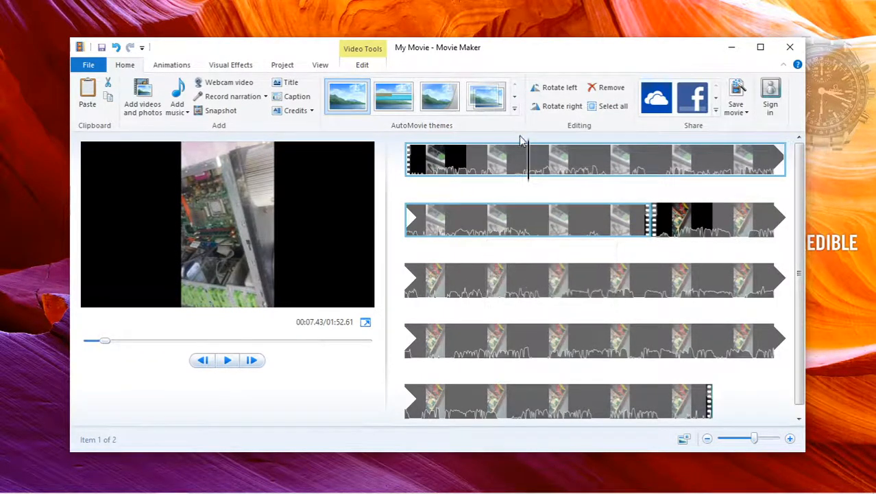
{"action": "left_click", "coordinate": [552, 92]}
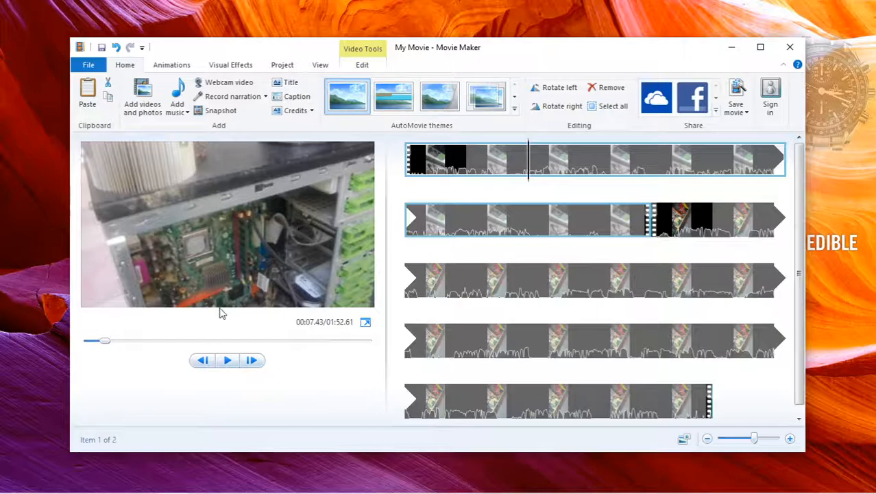
{"action": "left_click", "coordinate": [227, 363]}
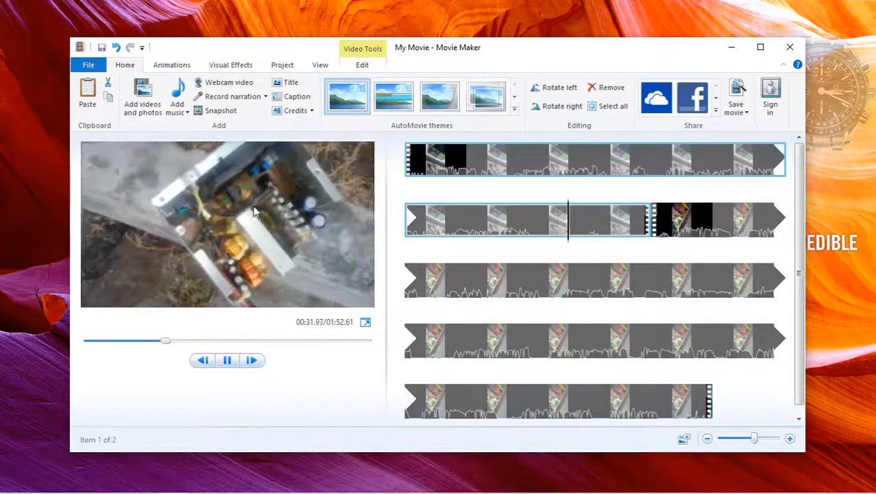
{"action": "left_click", "coordinate": [234, 363]}
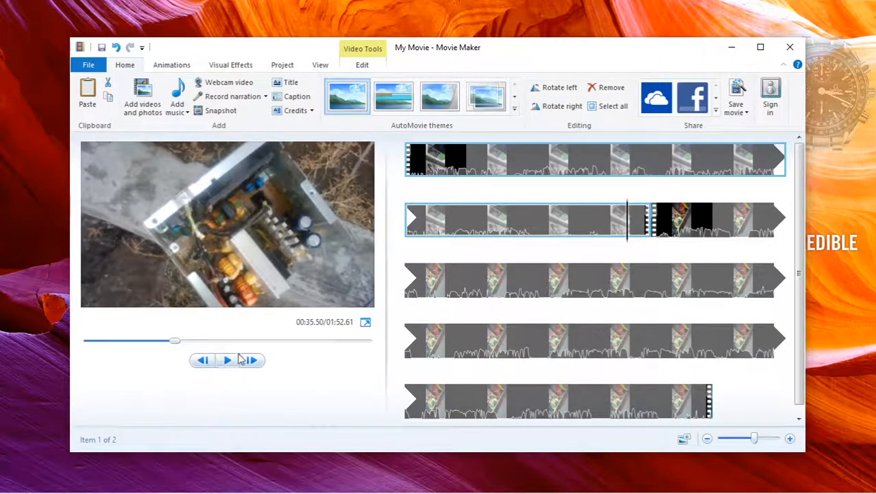
Rotate the second clip left once and play it back to check its orientation
{"action": "left_click", "coordinate": [713, 223]}
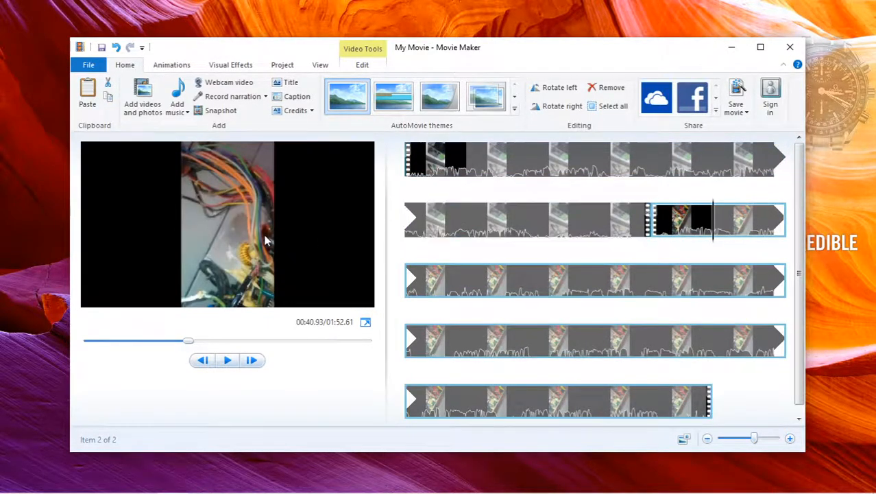
{"action": "left_click", "coordinate": [545, 92]}
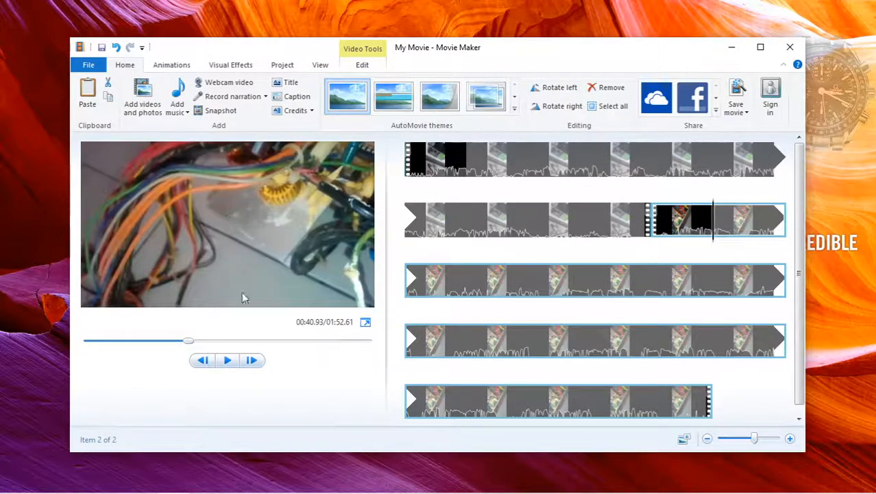
{"action": "left_click", "coordinate": [229, 361]}
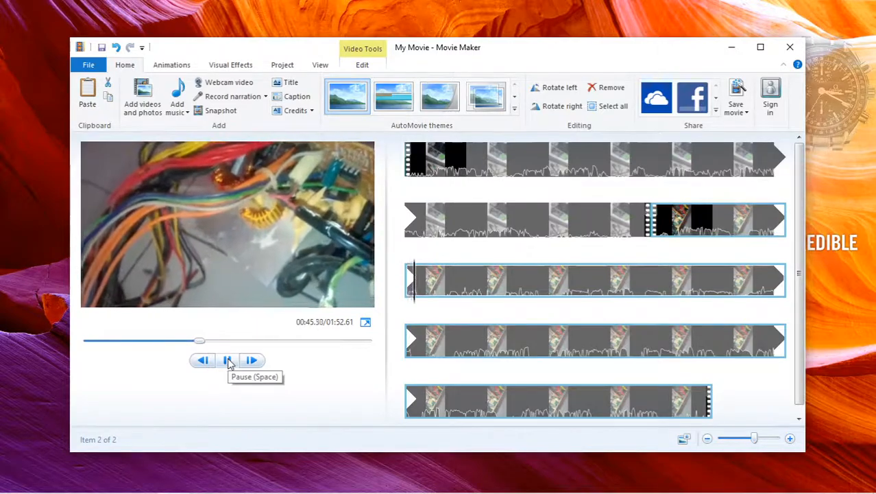
{"action": "left_click", "coordinate": [229, 361]}
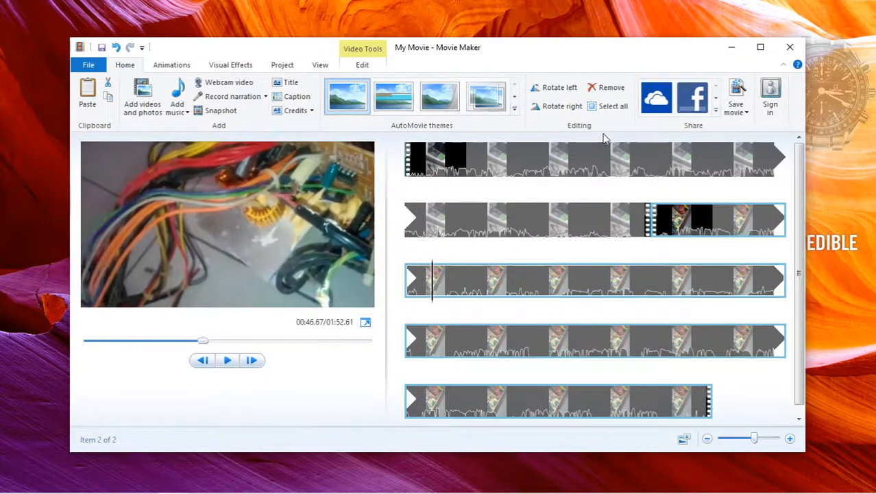
Rotate the second clip right twice and play it back to check the new orientation
{"action": "left_click", "coordinate": [563, 108]}
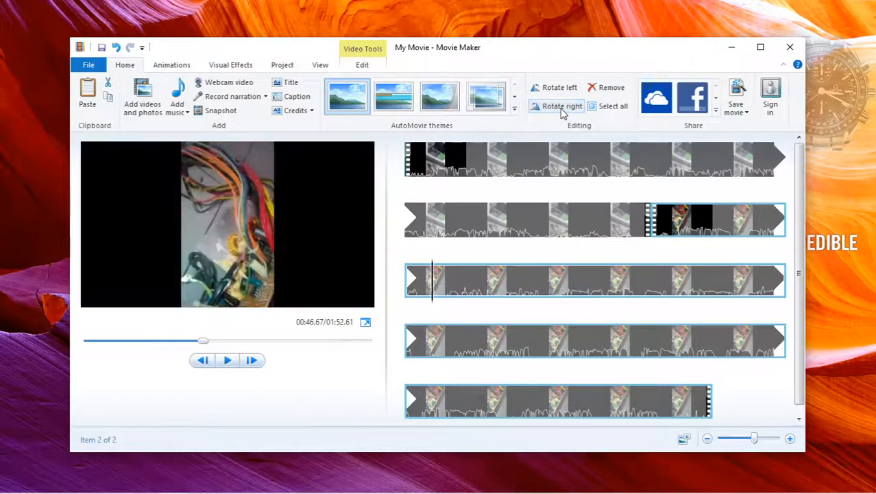
{"action": "left_click", "coordinate": [563, 108]}
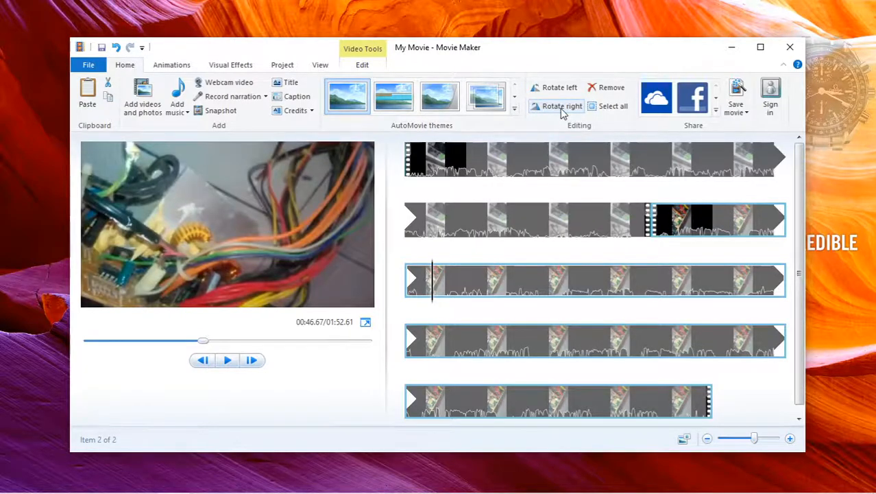
{"action": "left_click", "coordinate": [229, 364]}
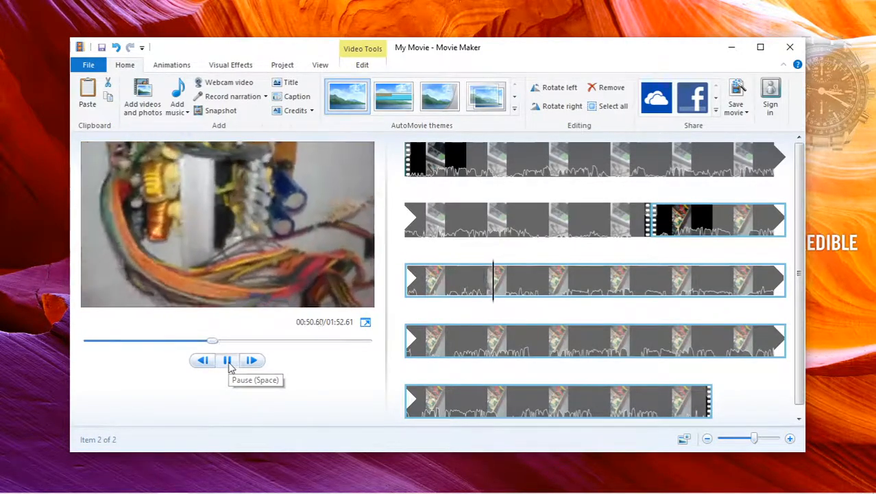
{"action": "left_click", "coordinate": [230, 366]}
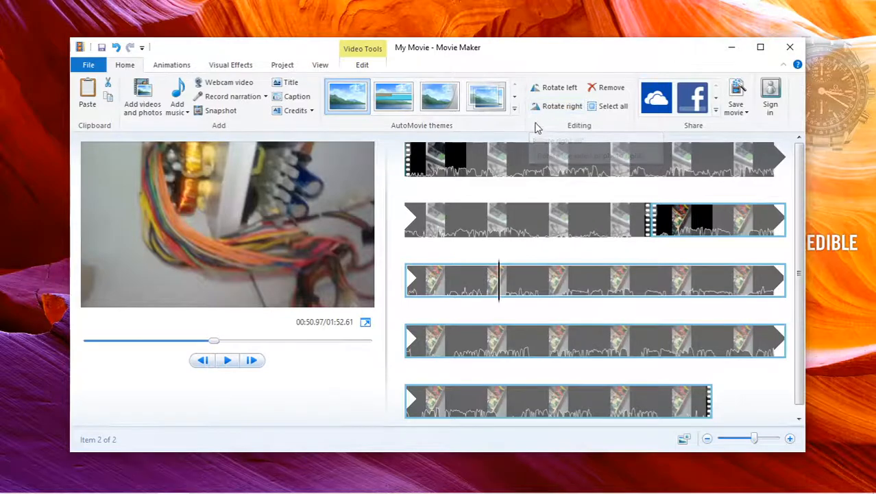
Apply the Contemporary AutoMovie theme to the project and decline adding music
{"action": "left_click", "coordinate": [390, 100]}
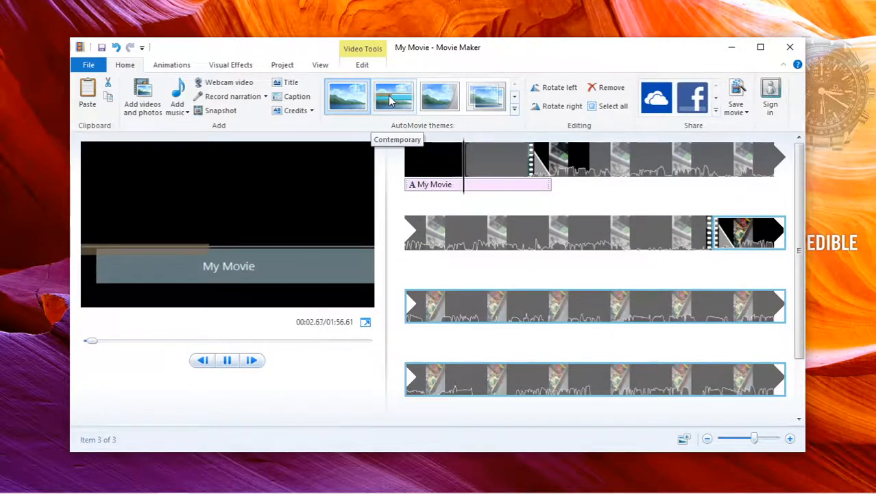
{"action": "left_click", "coordinate": [390, 100]}
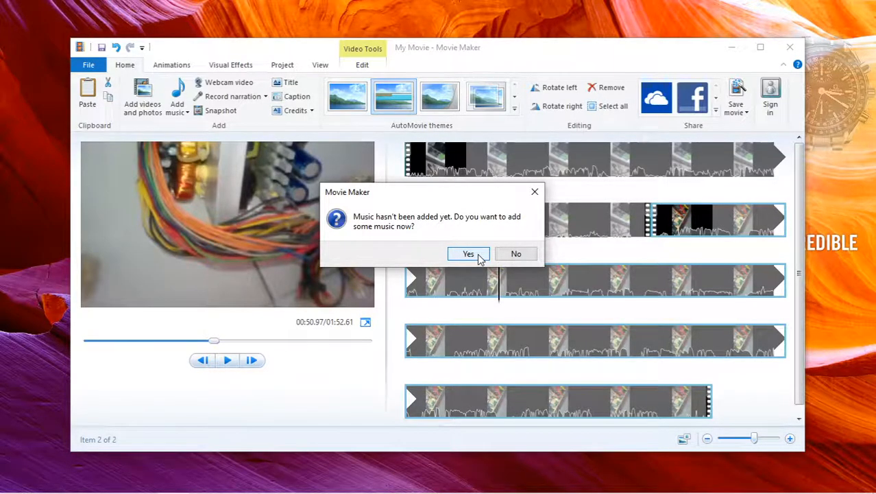
{"action": "left_click", "coordinate": [511, 254]}
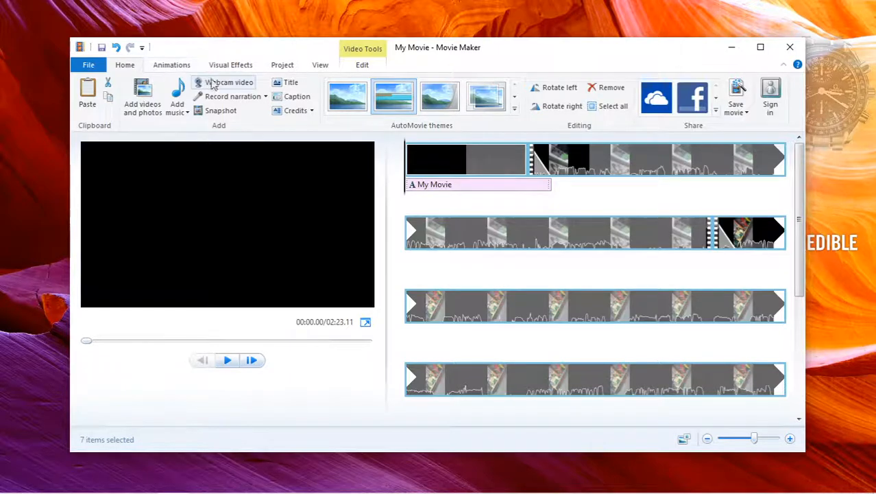
Examine the themed timeline from the opening title through to the end credits
{"action": "scroll", "coordinate": [532, 248], "scroll_direction": "down", "scroll_amount": 1}
{"action": "scroll", "coordinate": [533, 248], "scroll_direction": "up", "scroll_amount": 1}
{"action": "left_click", "coordinate": [177, 66]}
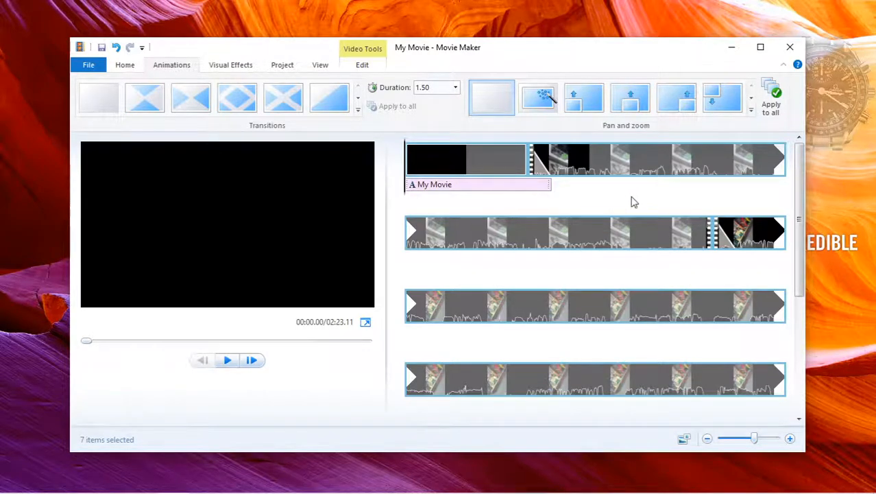
{"action": "scroll", "coordinate": [634, 206], "scroll_direction": "down", "scroll_amount": 3}
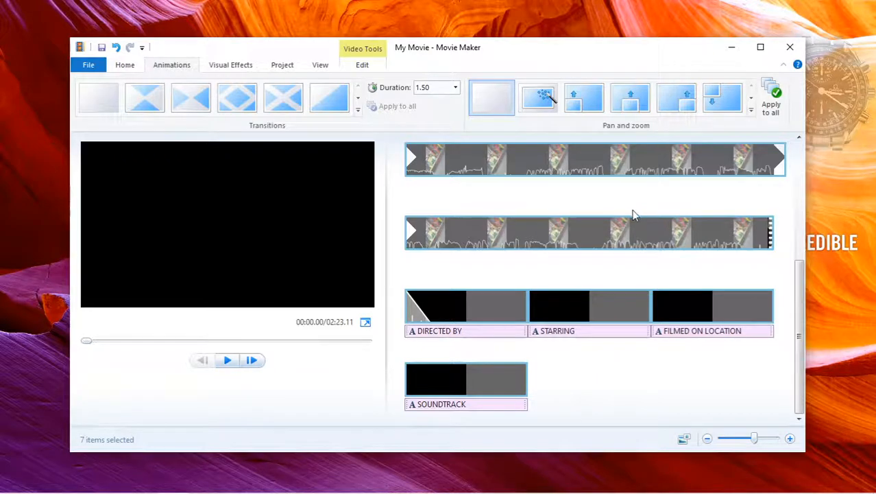
{"action": "scroll", "coordinate": [443, 294], "scroll_direction": "up", "scroll_amount": 2}
{"action": "scroll", "coordinate": [471, 298], "scroll_direction": "down", "scroll_amount": 2}
{"action": "scroll", "coordinate": [473, 295], "scroll_direction": "up", "scroll_amount": 3}
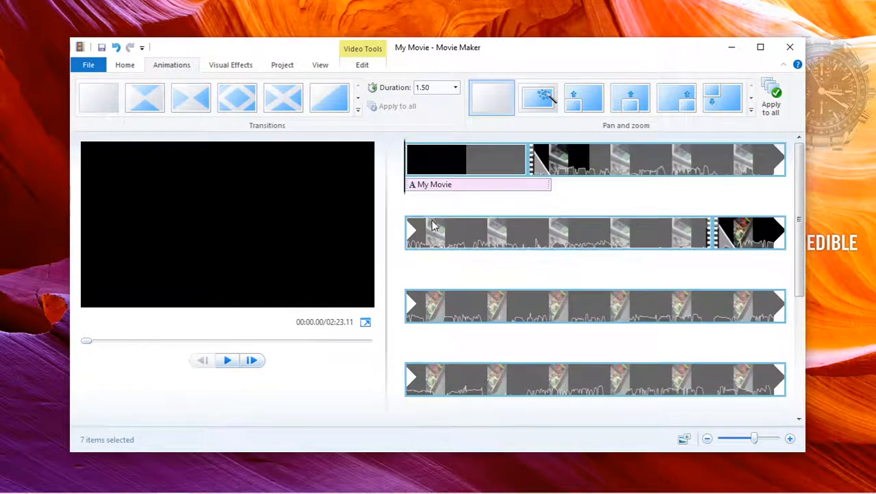
Replace the opening title text with "Cara memperbaiki poser supply komputer rusak"
{"action": "left_click", "coordinate": [440, 187]}
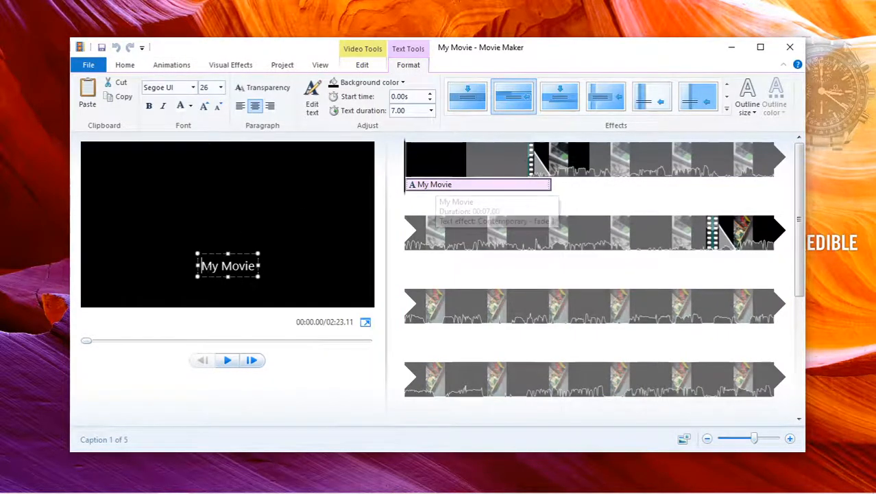
{"action": "key", "text": "ctrl+a"}
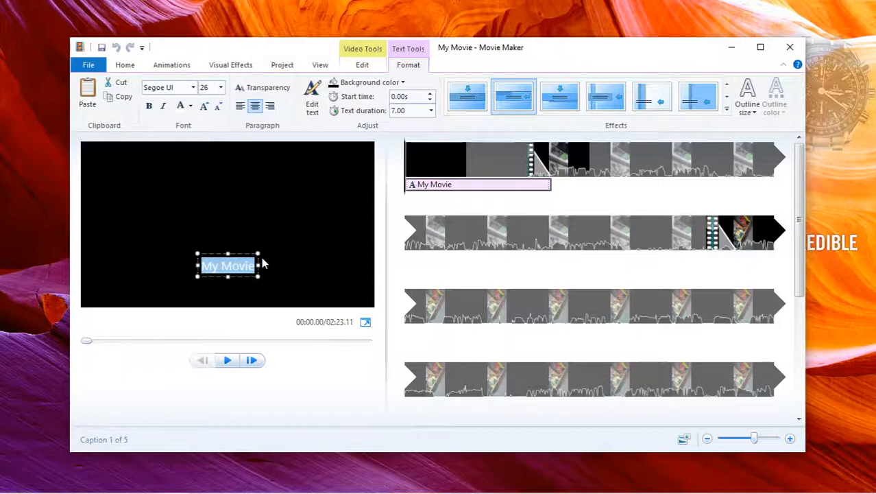
{"action": "type", "text": "Cara memperbai"}
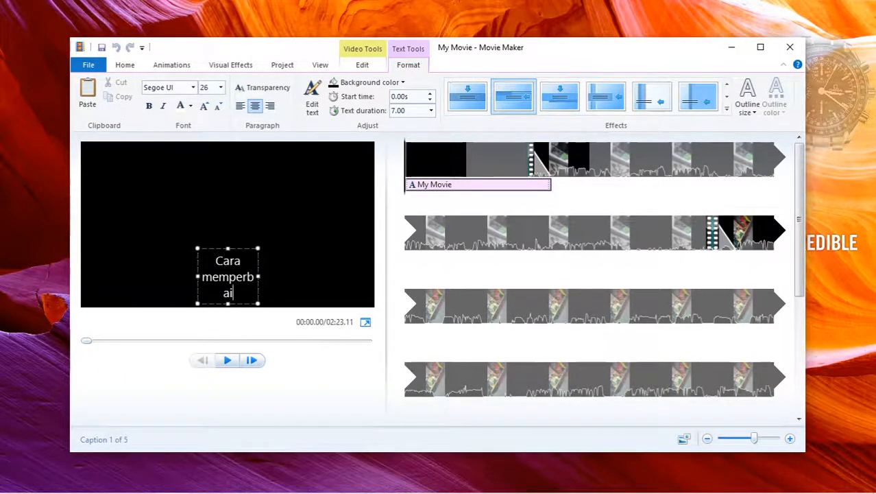
{"action": "type", "text": "ki poser"}
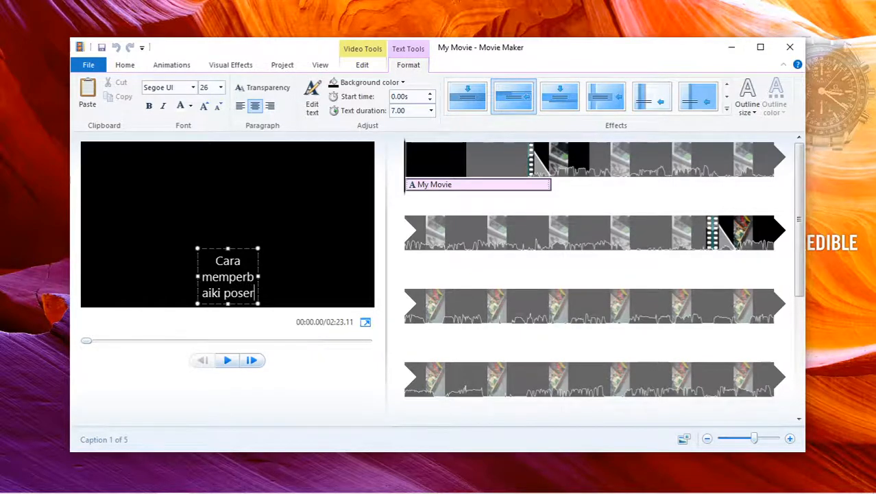
{"action": "type", "text": "supply kom"}
{"action": "type", "text": "ter rusak"}
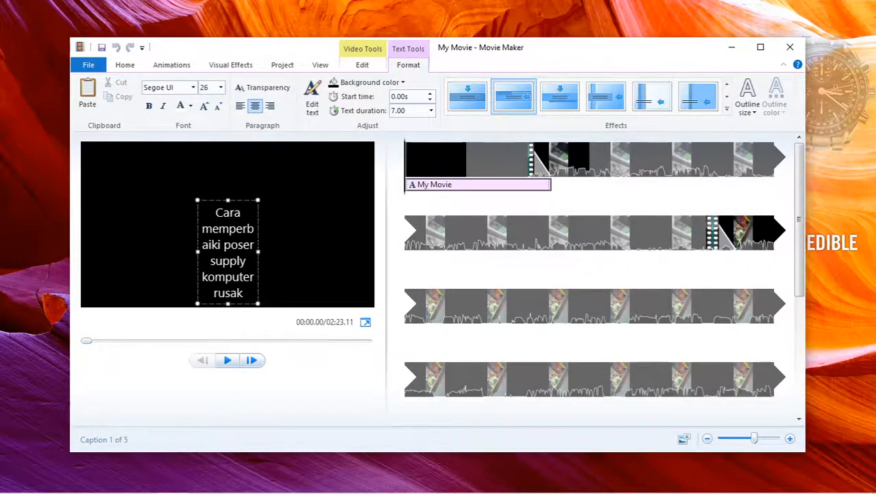
Widen the opening title's text box to fit one line, move it near the bottom of the frame, and preview it
{"action": "left_click_drag", "start_coordinate": [258, 252], "coordinate": [363, 268]}
{"action": "left_click_drag", "start_coordinate": [200, 229], "coordinate": [85, 218]}
{"action": "left_click_drag", "start_coordinate": [215, 202], "coordinate": [222, 269]}
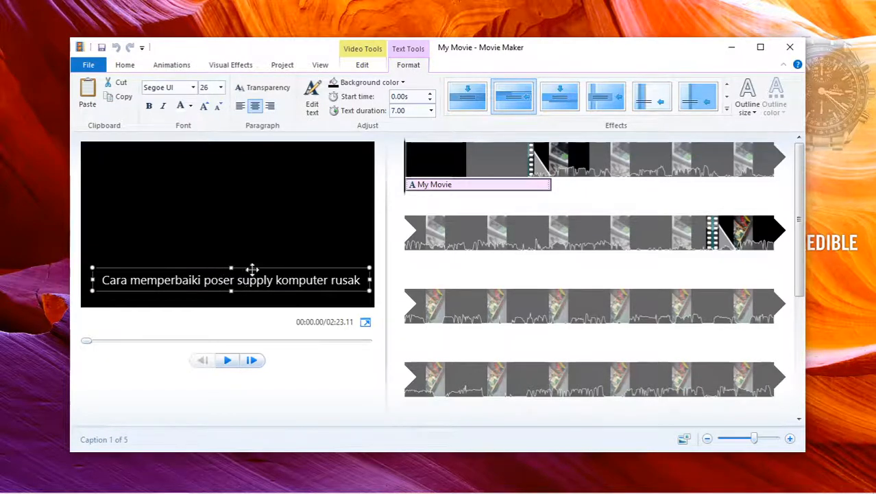
{"action": "left_click", "coordinate": [227, 362]}
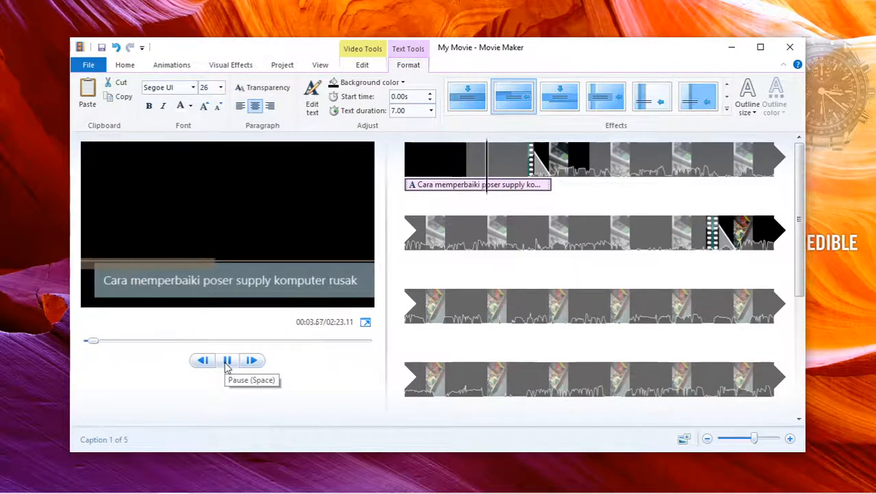
{"action": "left_click", "coordinate": [227, 361]}
Correct "poser" to "power" in the opening title, then widen its text box and lower it slightly
{"action": "double_click", "coordinate": [241, 282]}
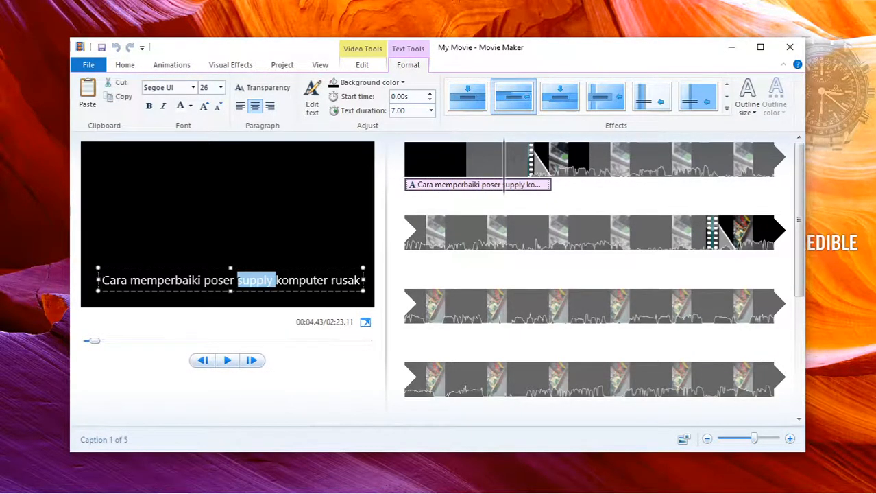
{"action": "left_click_drag", "start_coordinate": [218, 282], "coordinate": [223, 281]}
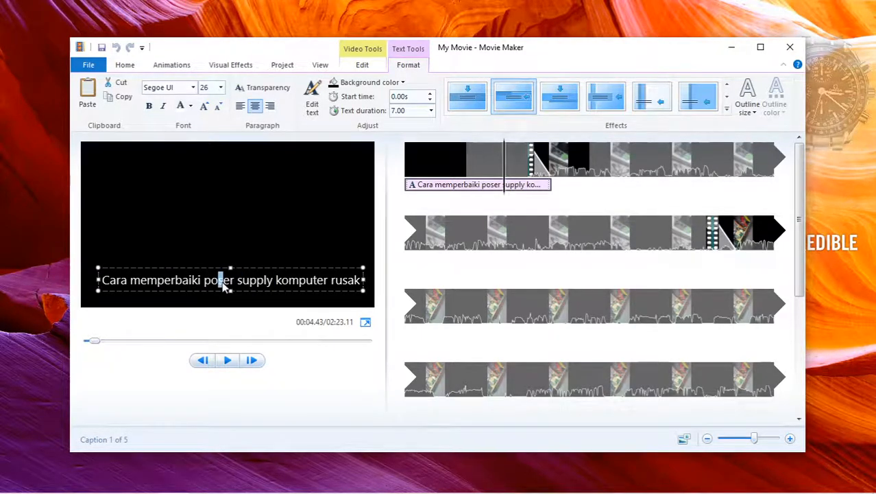
{"action": "type", "text": "w"}
{"action": "left_click_drag", "start_coordinate": [363, 283], "coordinate": [369, 283]}
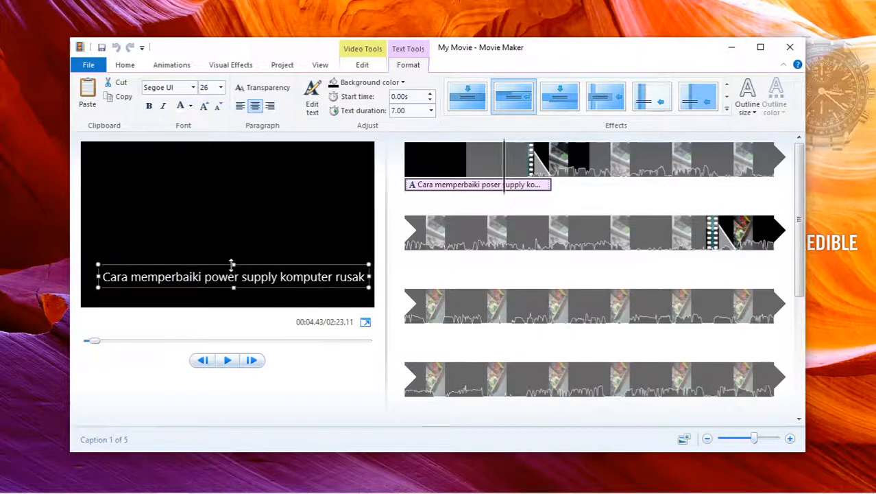
{"action": "left_click_drag", "start_coordinate": [223, 263], "coordinate": [229, 275]}
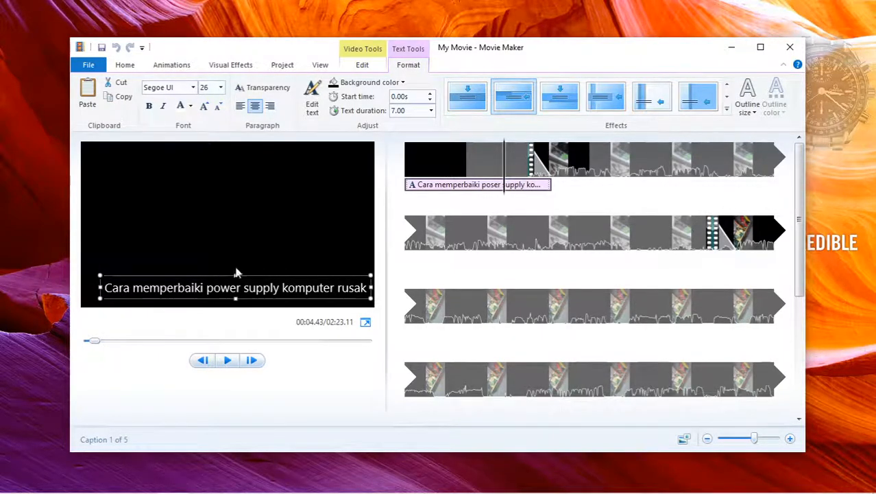
Make the opening title bold and widen its text box so the whole title fits on one line
{"action": "left_click", "coordinate": [150, 106]}
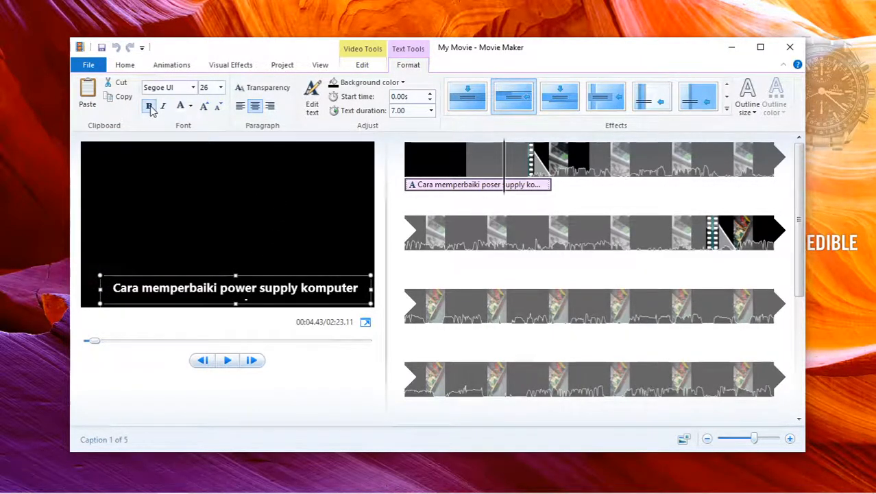
{"action": "left_click_drag", "start_coordinate": [101, 288], "coordinate": [85, 288]}
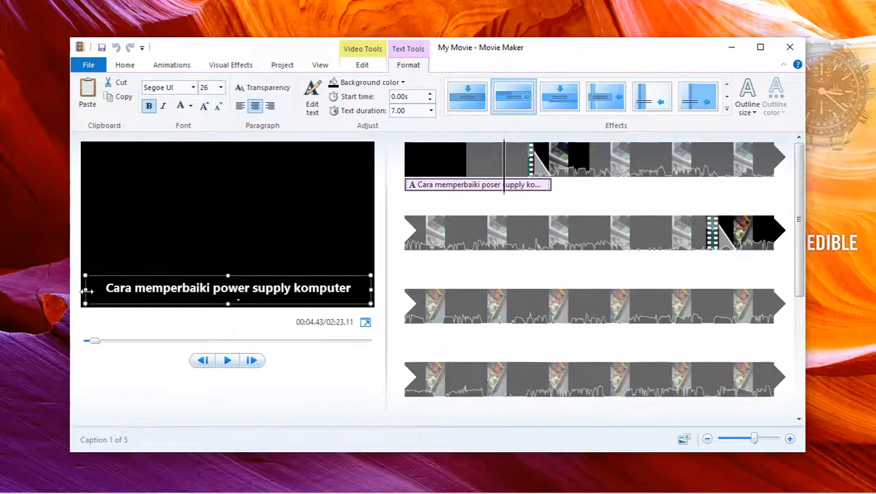
{"action": "type", "text": "rusak"}
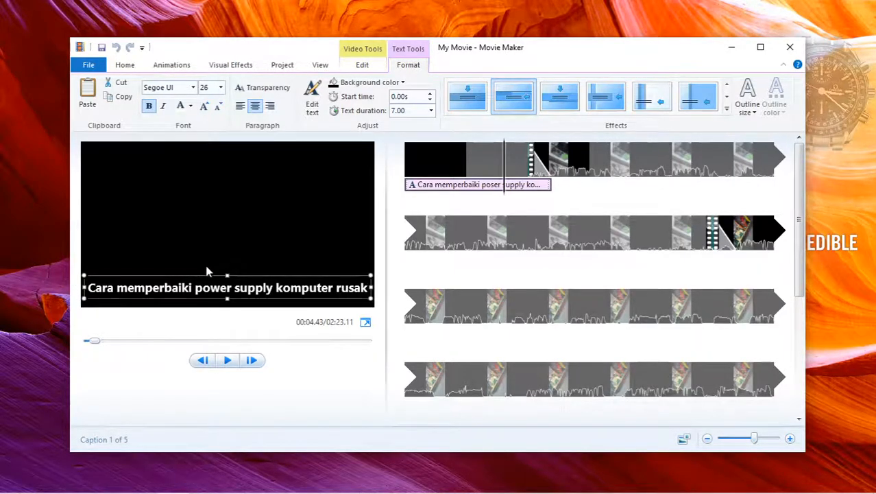
{"action": "left_click_drag", "start_coordinate": [197, 274], "coordinate": [201, 275]}
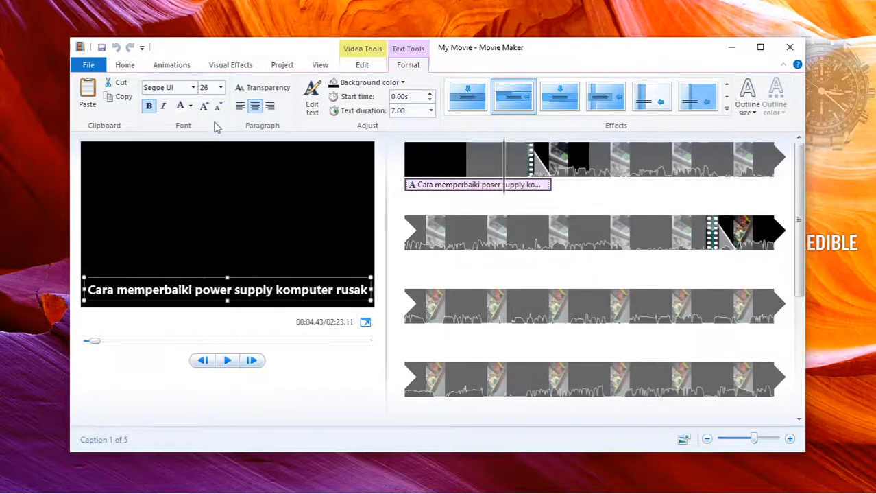
Set the opening title's font size to 24 and narrow its text box around the text
{"action": "left_click", "coordinate": [221, 88]}
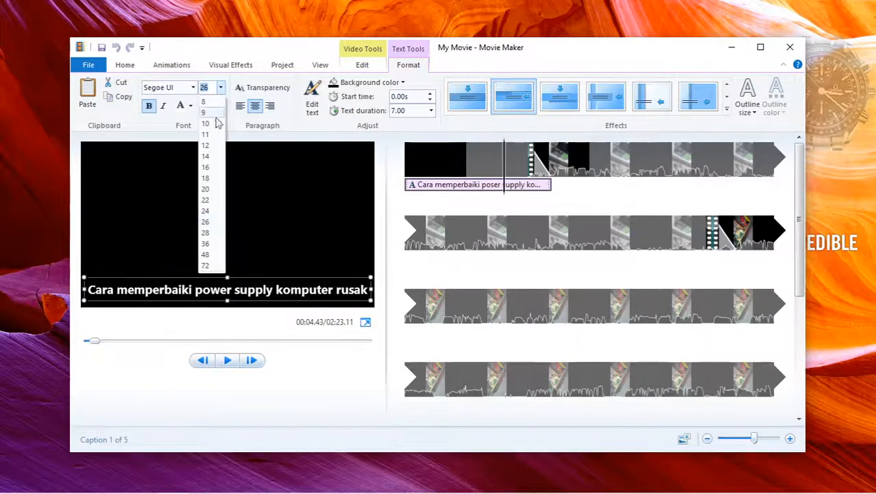
{"action": "left_click", "coordinate": [207, 211]}
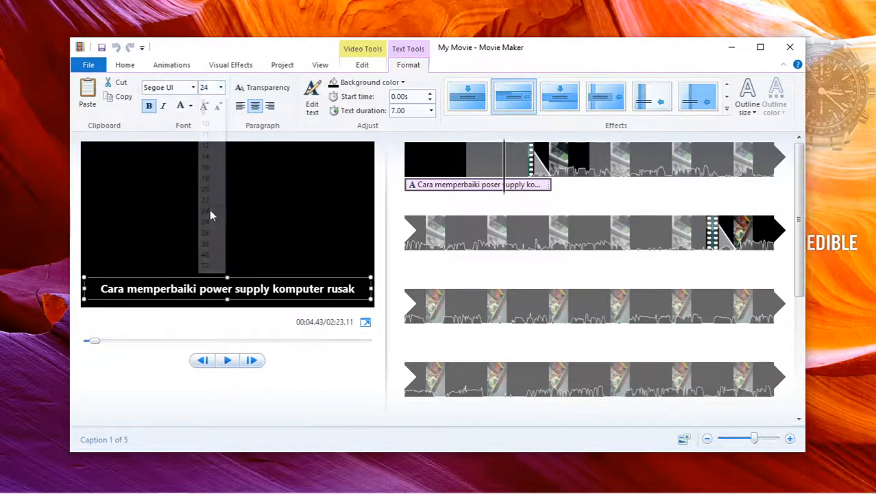
{"action": "left_click_drag", "start_coordinate": [84, 289], "coordinate": [106, 288]}
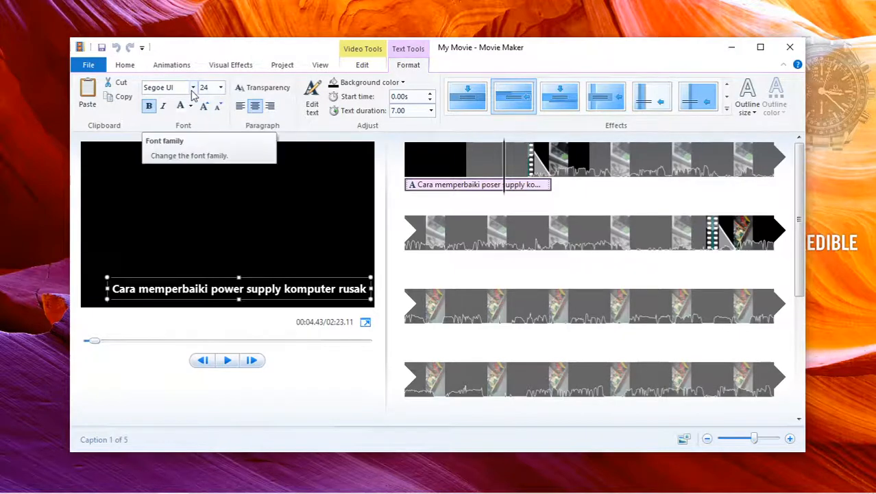
Play back the opening title and the start of the first clip to check the result
{"action": "left_click", "coordinate": [229, 361]}
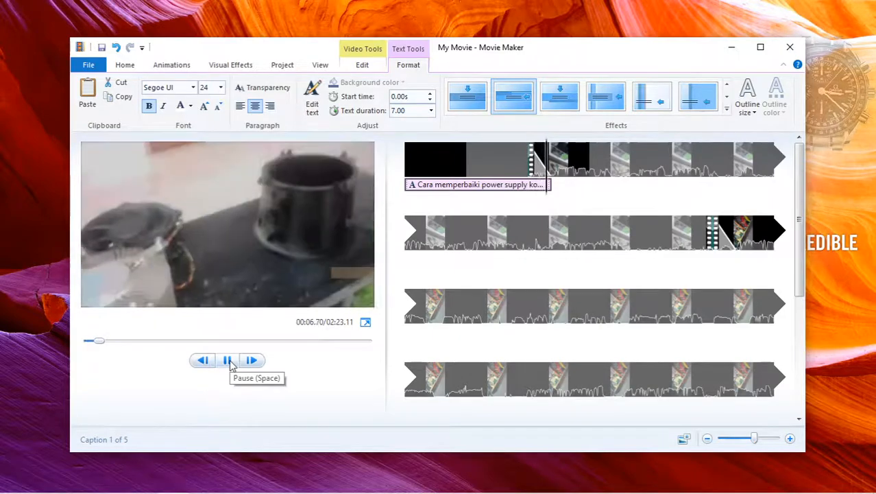
{"action": "left_click", "coordinate": [229, 362]}
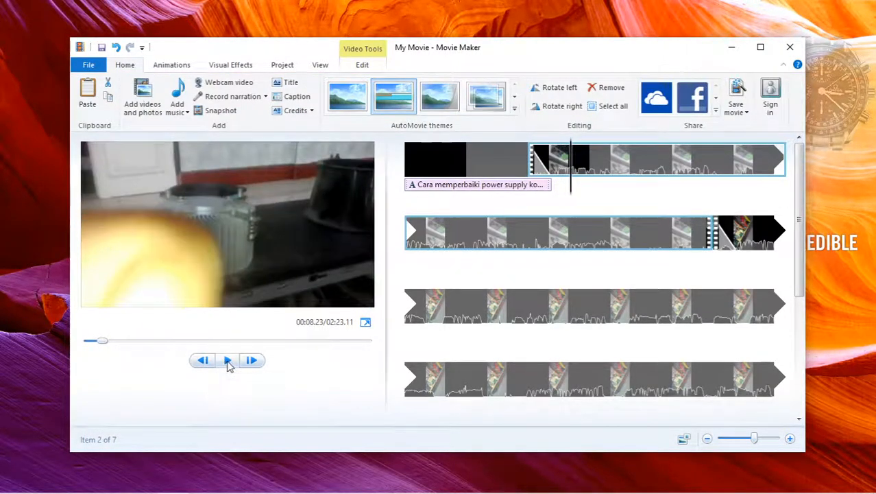
{"action": "left_click", "coordinate": [229, 361]}
{"action": "left_click", "coordinate": [229, 361]}
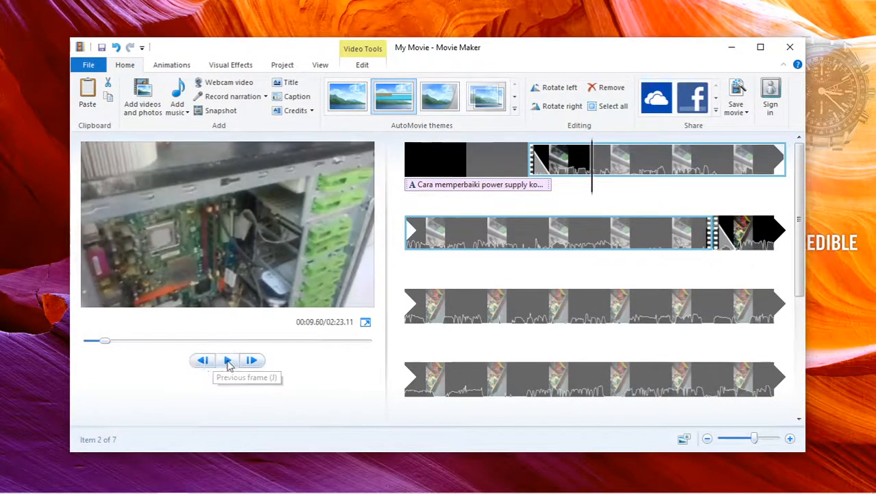
{"action": "left_click", "coordinate": [202, 360]}
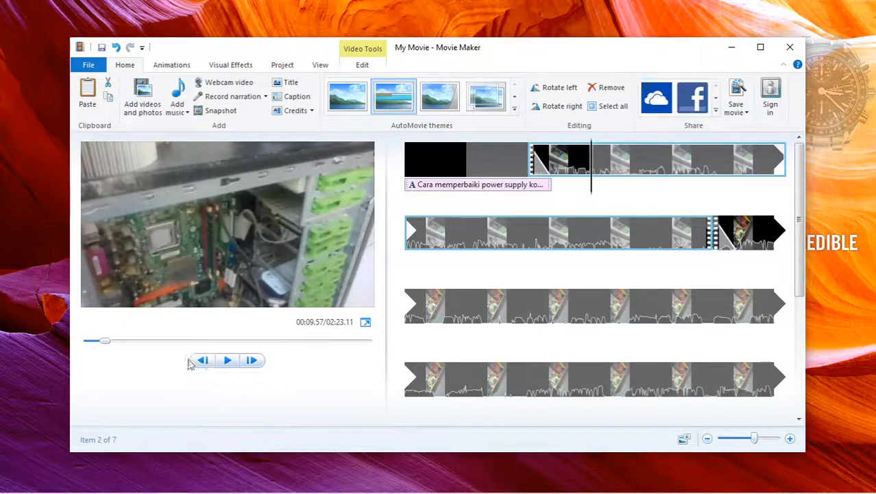
{"action": "left_click", "coordinate": [89, 342]}
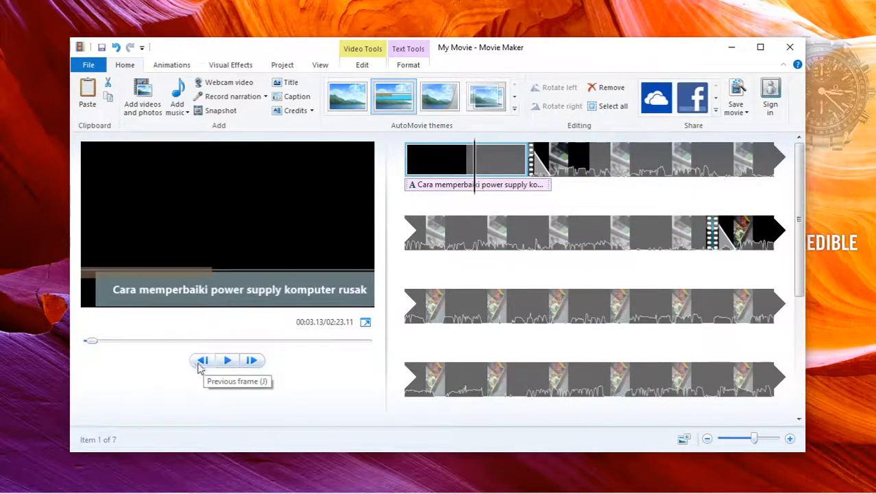
{"action": "left_click", "coordinate": [227, 362]}
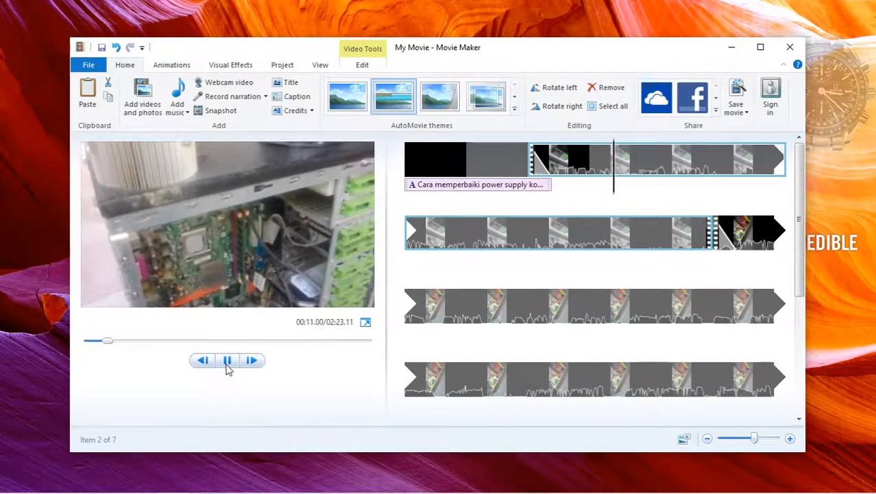
{"action": "left_click", "coordinate": [228, 360]}
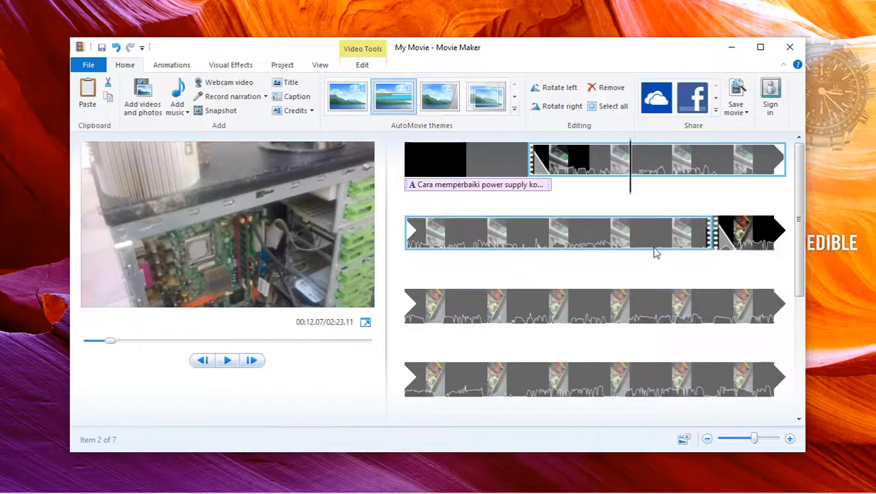
Replace the "DIRECTED BY" heading in the first closing credit with "Untuk mengetahui rusak tidaknya sebuah power supply komputer"
{"action": "scroll", "coordinate": [655, 254], "scroll_direction": "down", "scroll_amount": 3}
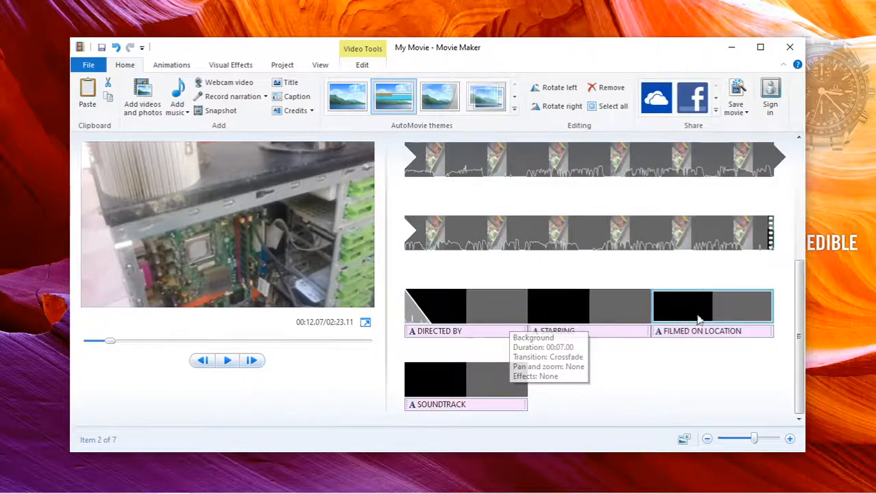
{"action": "left_click", "coordinate": [432, 332]}
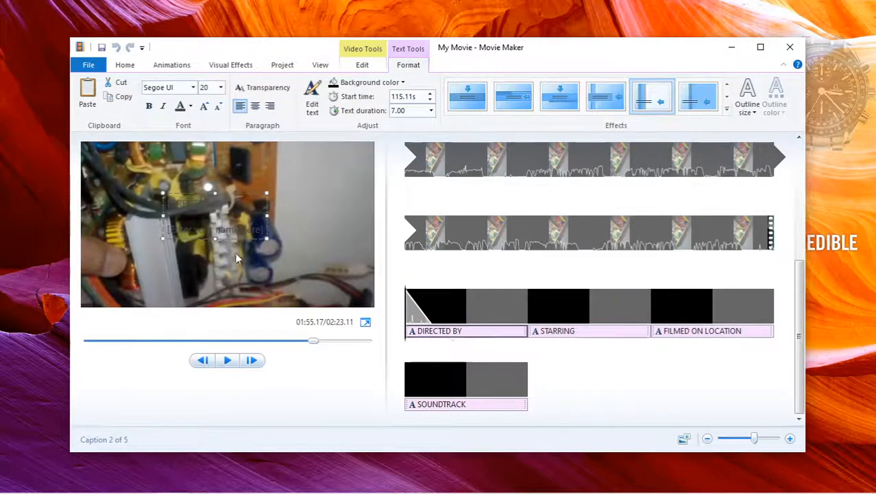
{"action": "left_click", "coordinate": [456, 334]}
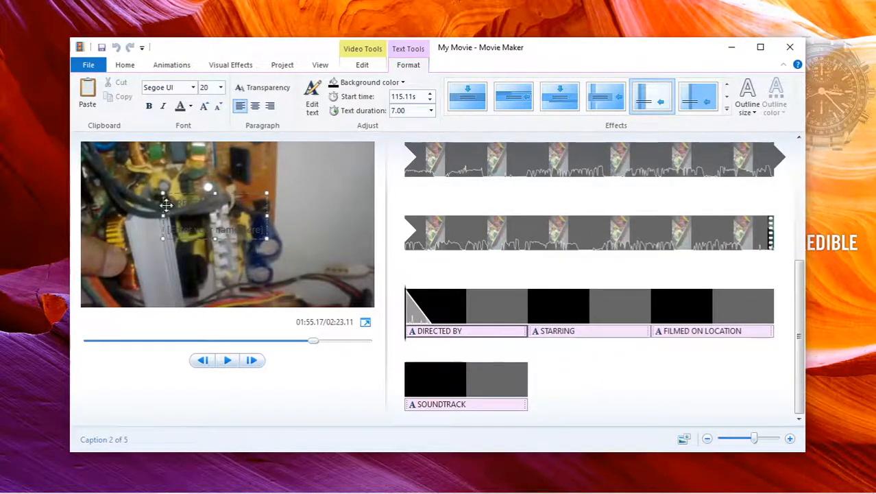
{"action": "left_click_drag", "start_coordinate": [170, 206], "coordinate": [228, 205]}
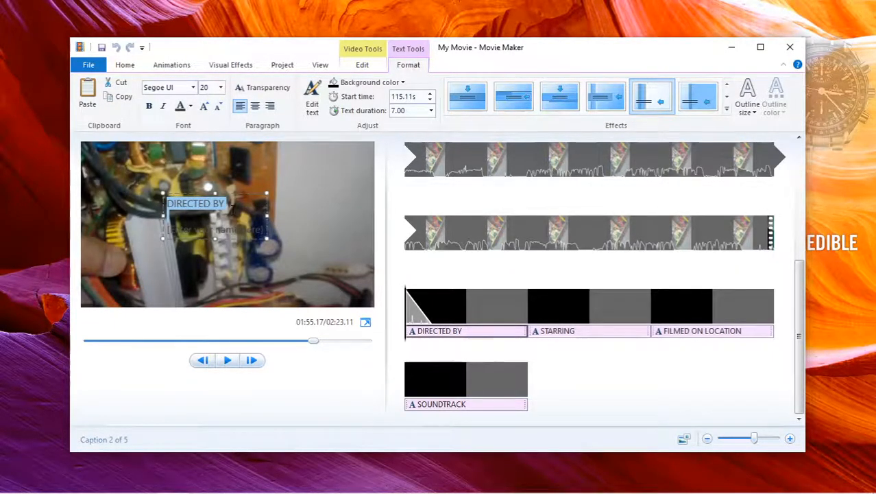
{"action": "key", "text": "Delete"}
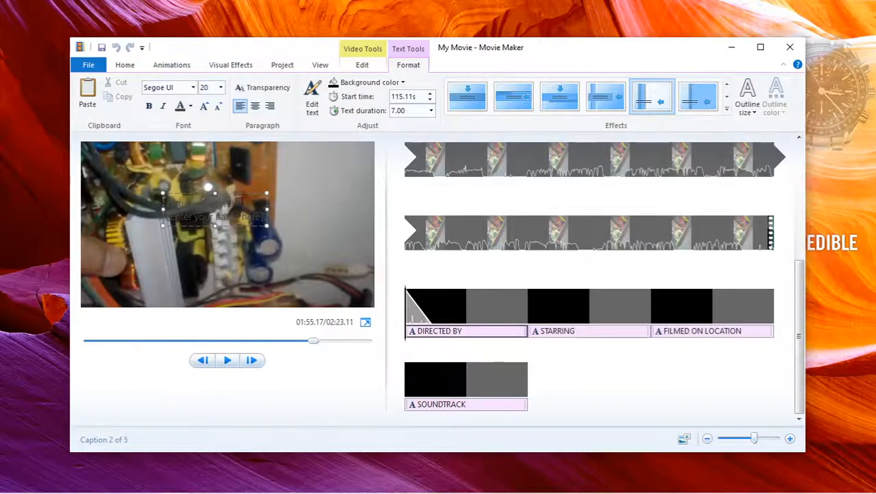
{"action": "type", "text": "usak tidak ny"}
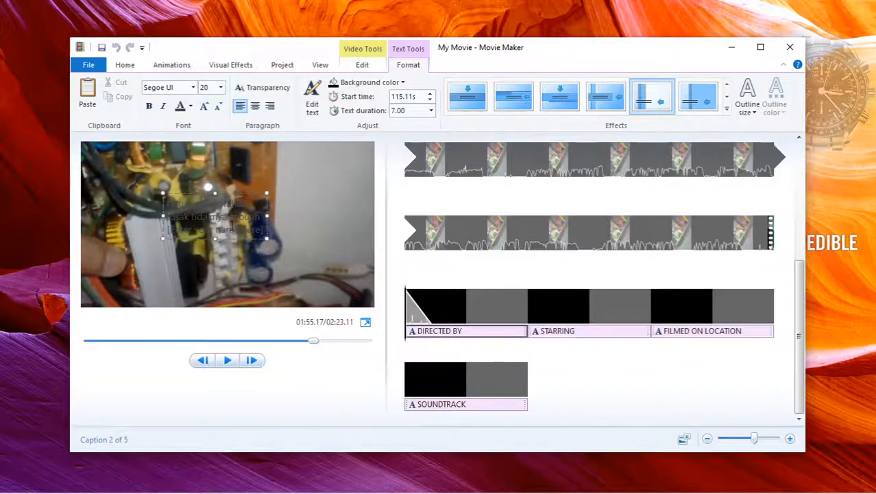
{"action": "type", "text": "a sebuah power"}
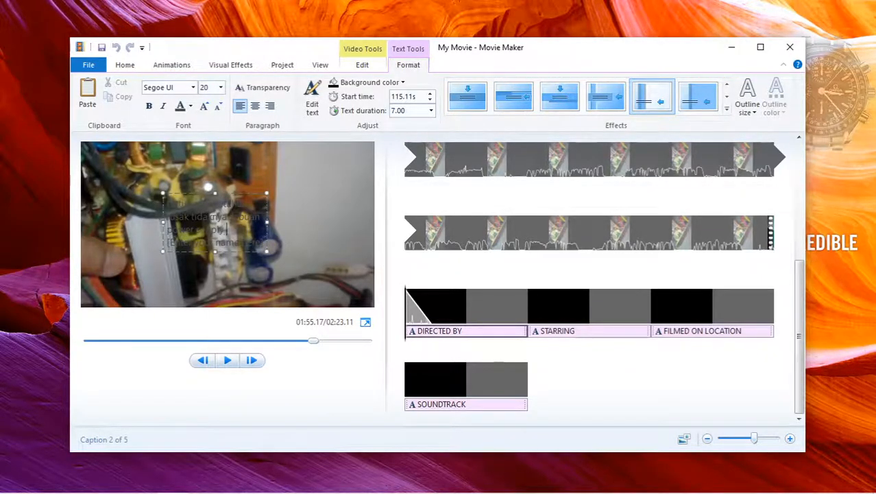
{"action": "type", "text": " supply komputer"}
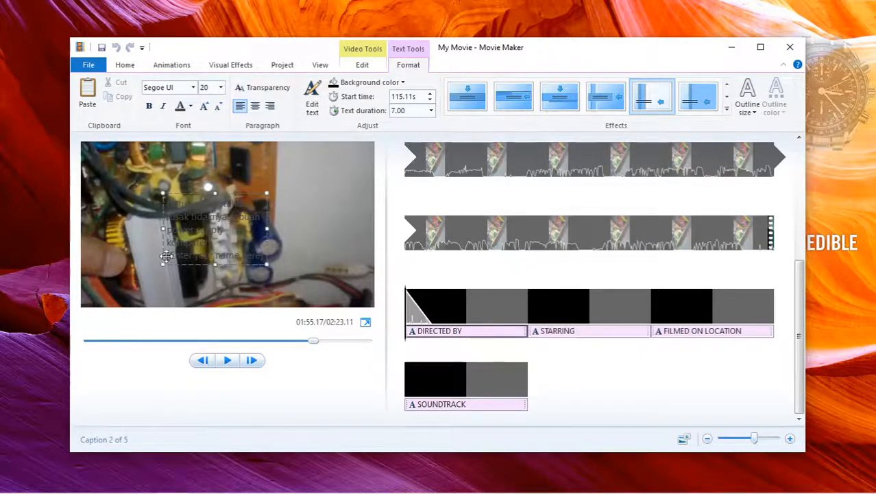
Replace the name placeholder in the first closing credit with "Caranya ada pada video saya lainnya di chanel ini"
{"action": "left_click_drag", "start_coordinate": [167, 255], "coordinate": [265, 255]}
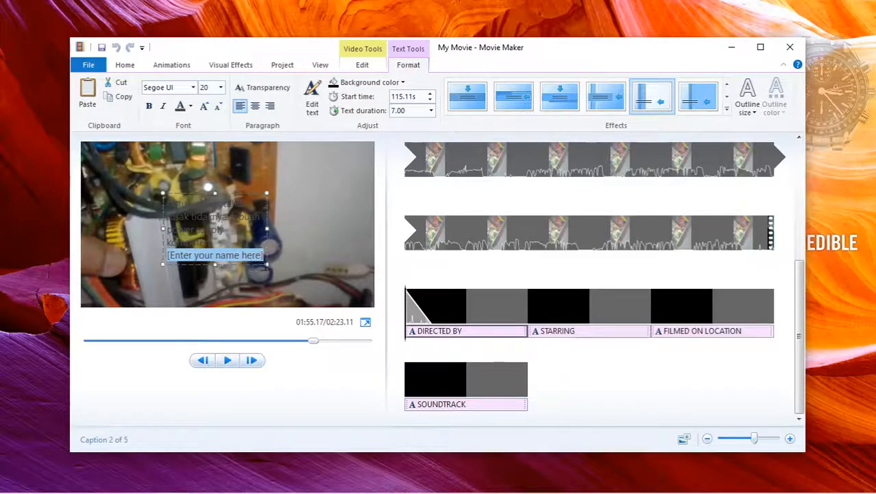
{"action": "key", "text": "BackSpace"}
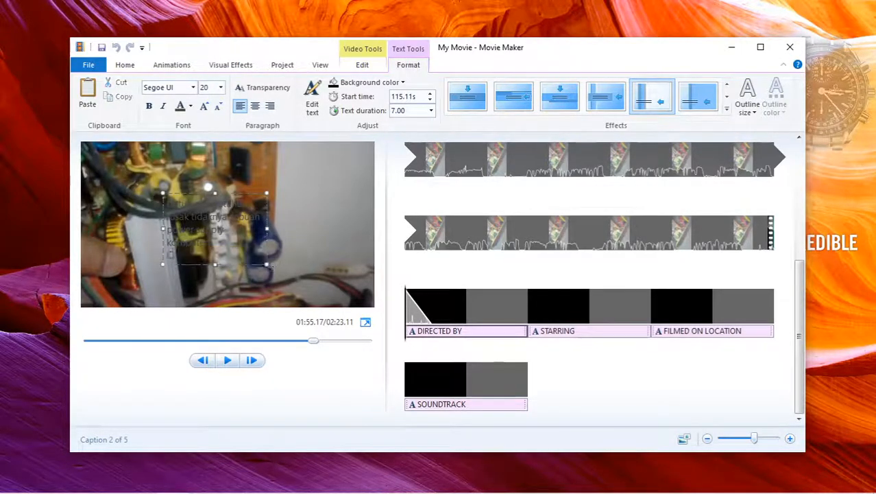
{"action": "type", "text": "Caranya ada"}
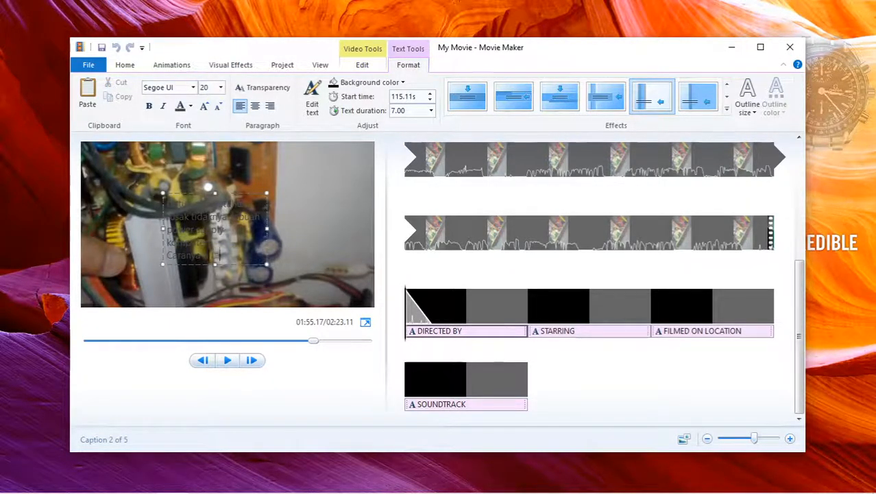
{"action": "type", "text": " pada video saya"}
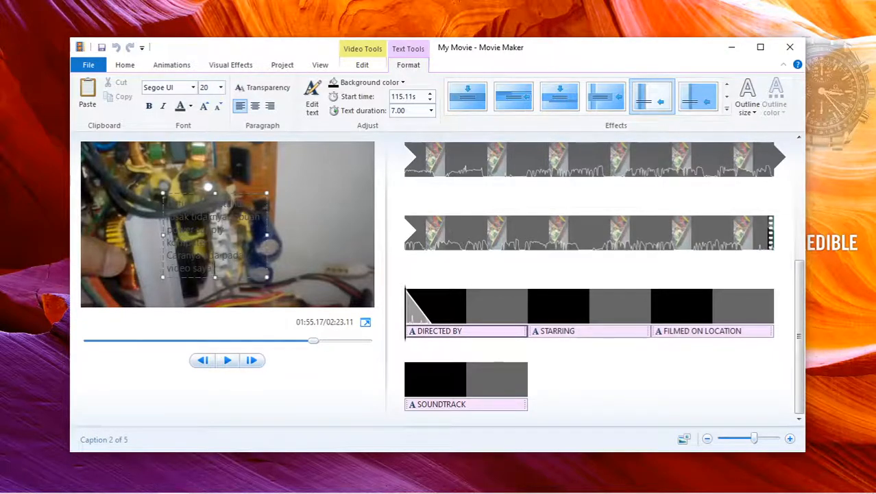
{"action": "type", "text": " lainn"}
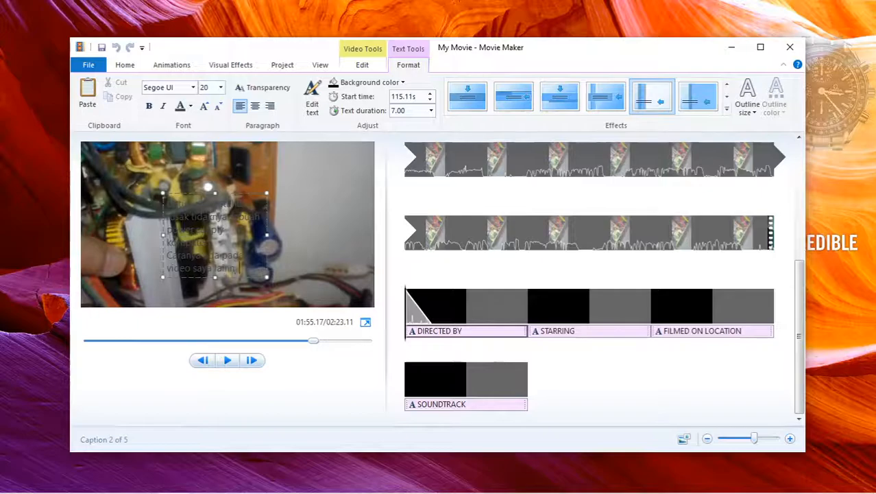
{"action": "type", "text": "ya channel"}
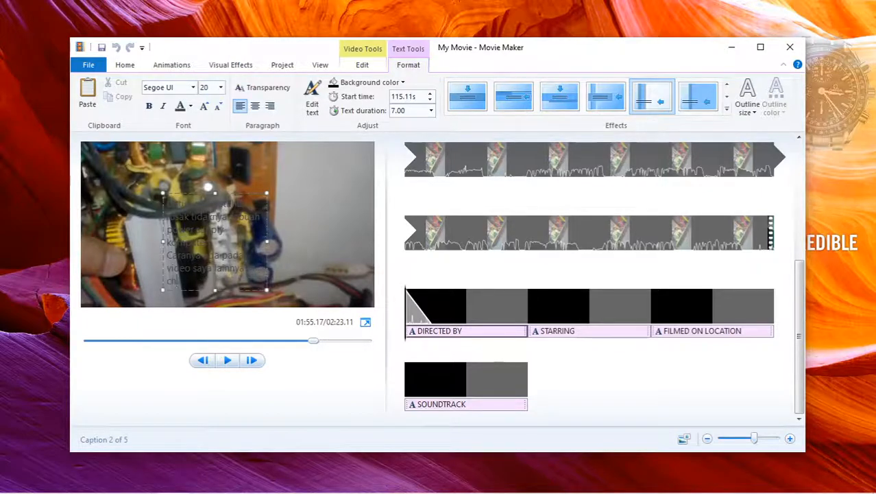
{"action": "type", "text": " ini"}
Widen the first closing credit's text box to nearly the full frame width and move it to the bottom of the frame
{"action": "left_click_drag", "start_coordinate": [163, 241], "coordinate": [88, 221]}
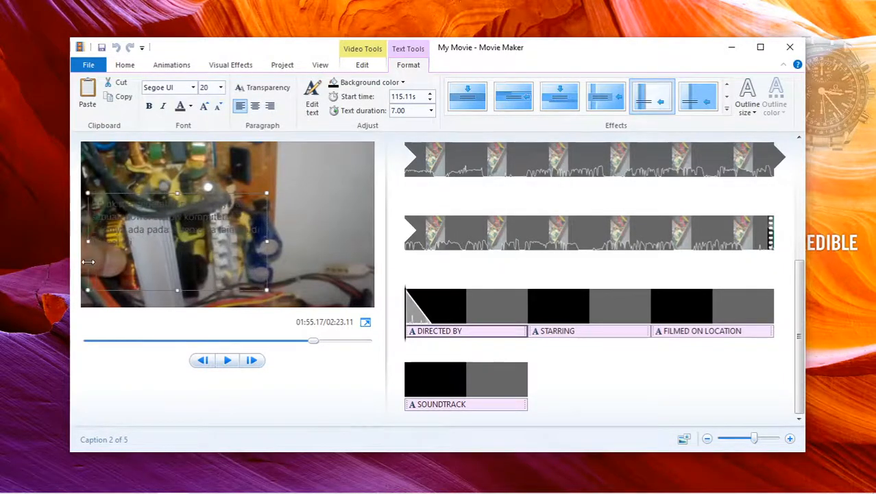
{"action": "left_click_drag", "start_coordinate": [266, 221], "coordinate": [370, 219]}
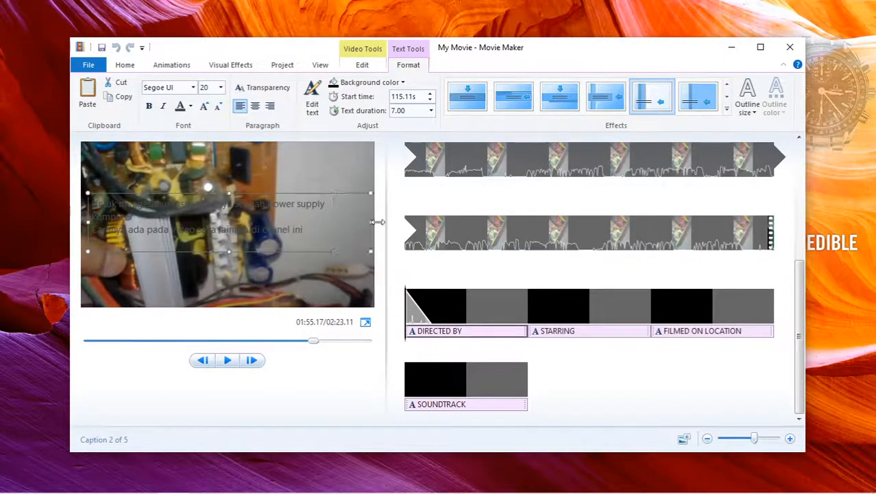
{"action": "left_click_drag", "start_coordinate": [225, 199], "coordinate": [219, 255]}
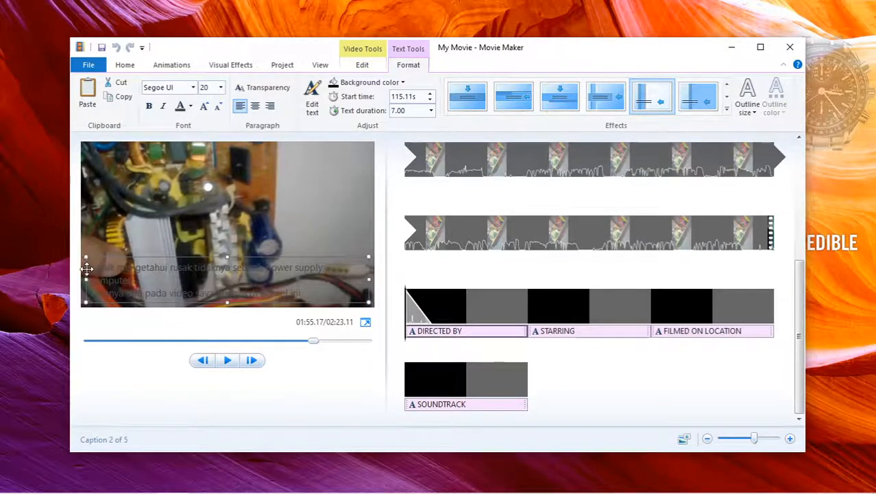
Try yellow and then red as the font colour for all the text in the first closing credit
{"action": "left_click_drag", "start_coordinate": [92, 269], "coordinate": [341, 292]}
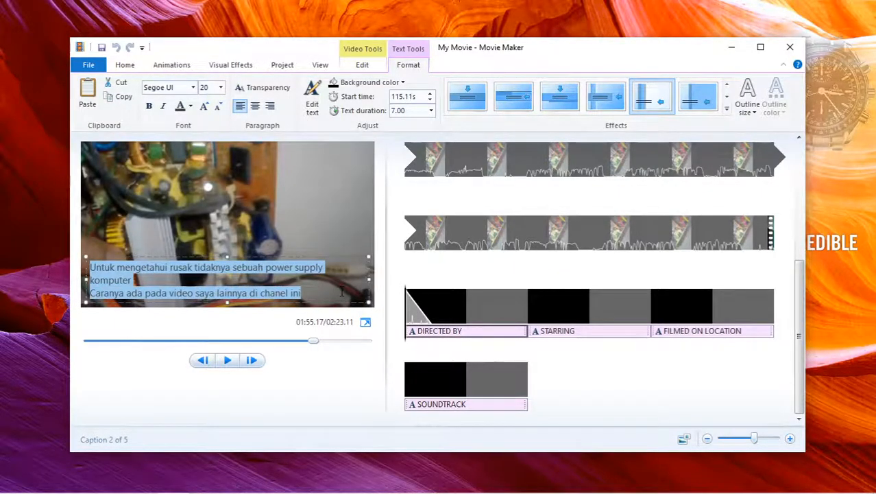
{"action": "left_click", "coordinate": [191, 107]}
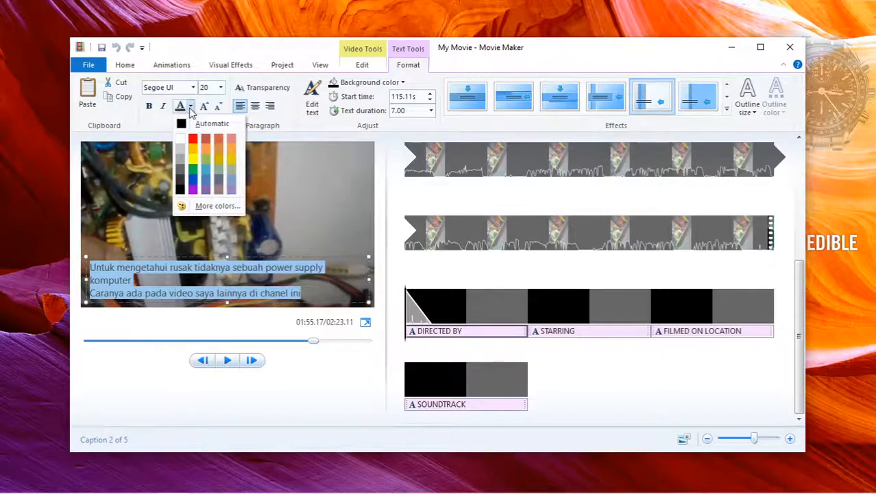
{"action": "left_click", "coordinate": [195, 158]}
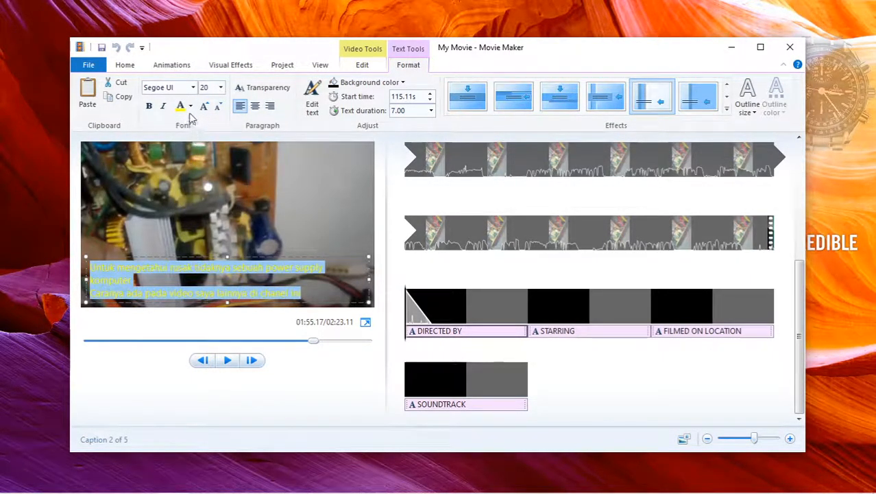
{"action": "left_click", "coordinate": [192, 109]}
{"action": "left_click", "coordinate": [193, 139]}
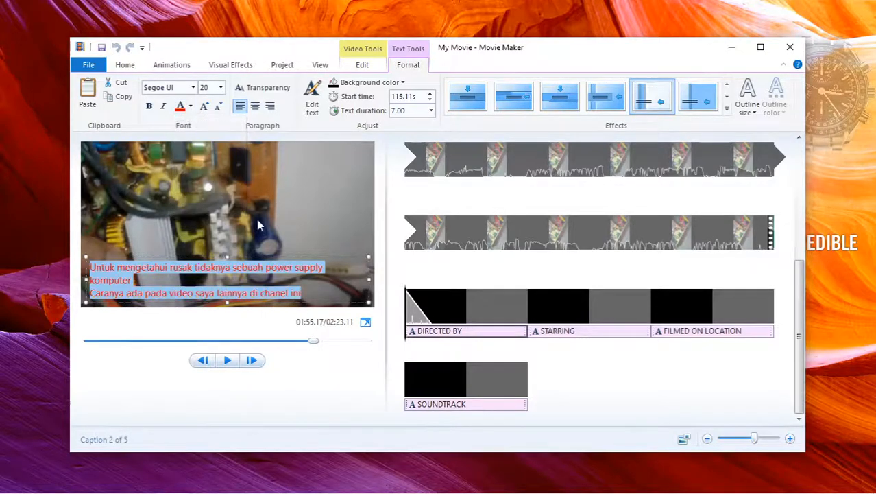
{"action": "left_click", "coordinate": [261, 228]}
{"action": "left_click", "coordinate": [200, 277]}
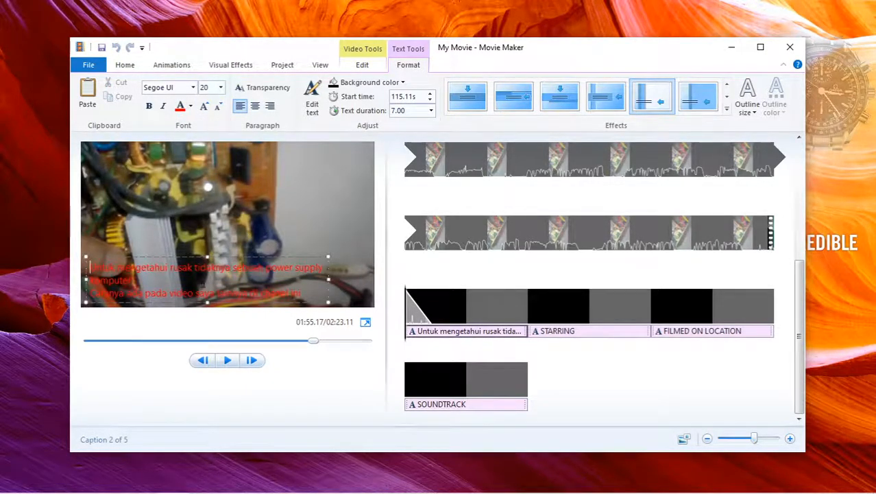
Set the background colour of the first closing credit to the olive green theme colour
{"action": "left_click", "coordinate": [167, 258]}
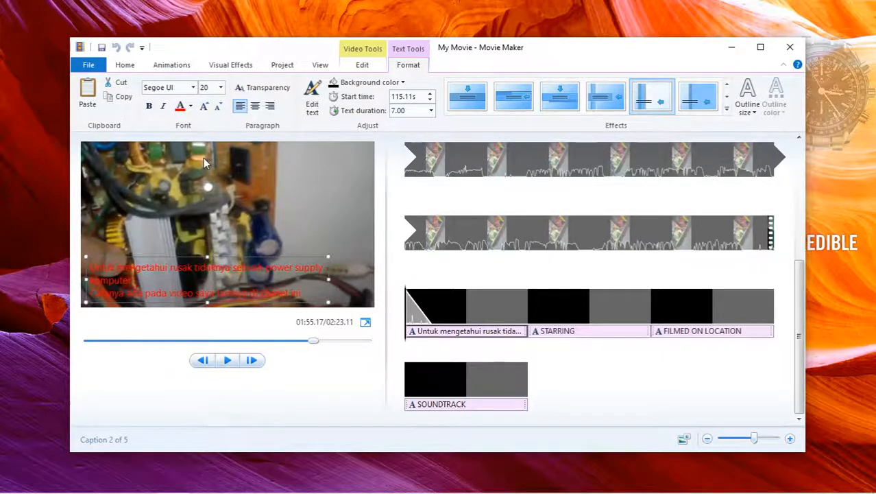
{"action": "left_click", "coordinate": [403, 82]}
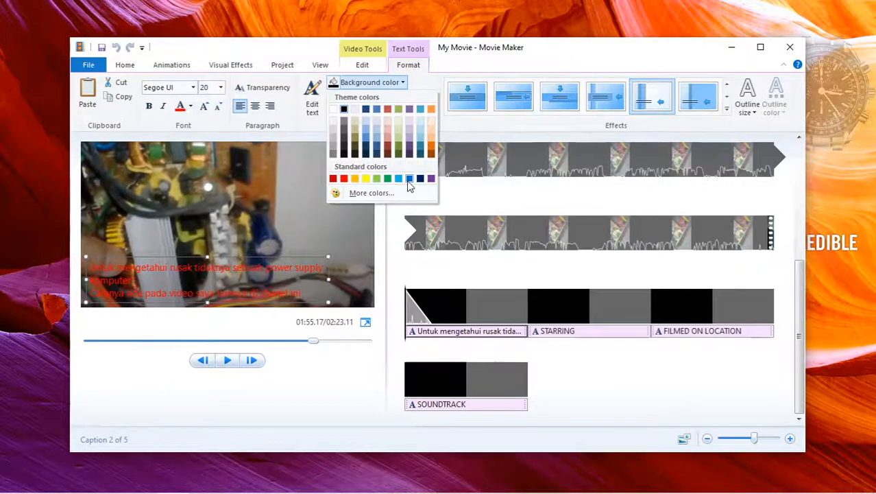
{"action": "left_click", "coordinate": [399, 108]}
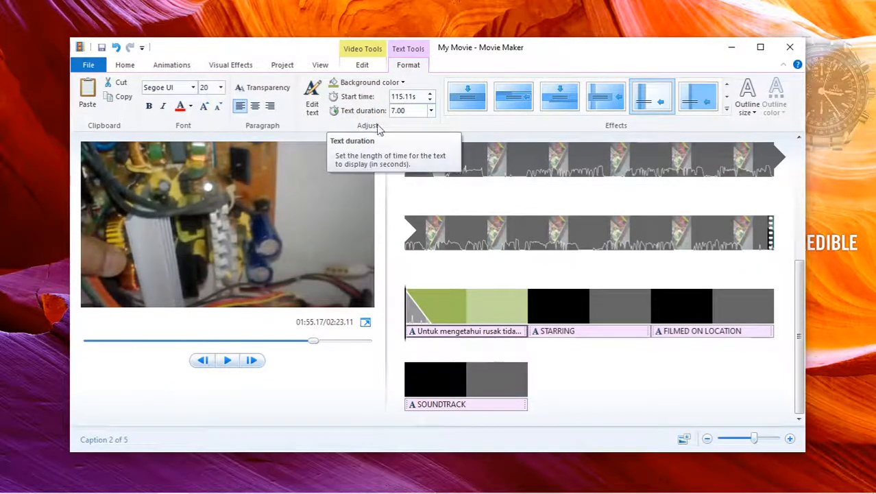
Set the first closing credit's font colour to yellow and play it back to check the result
{"action": "left_click", "coordinate": [445, 334]}
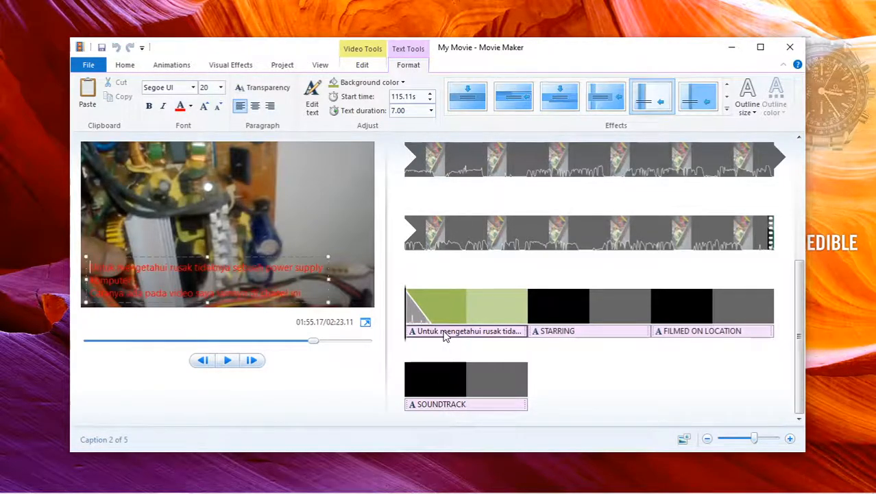
{"action": "left_click", "coordinate": [90, 266]}
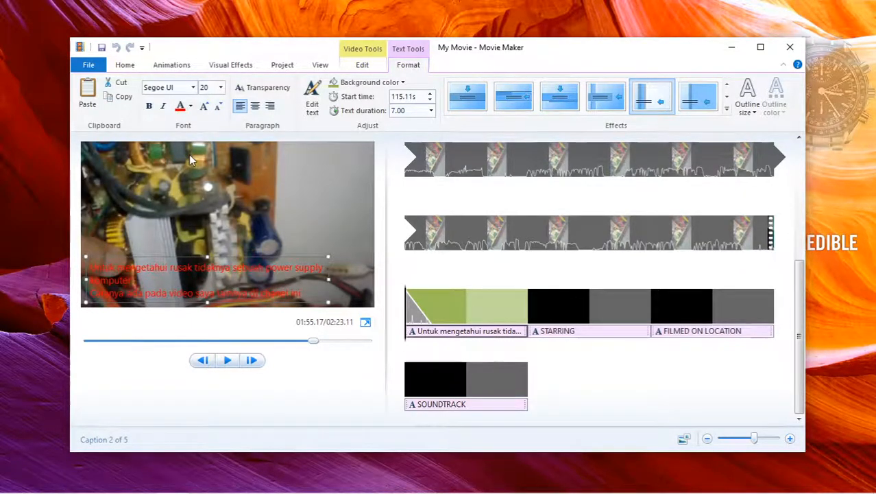
{"action": "left_click", "coordinate": [190, 106]}
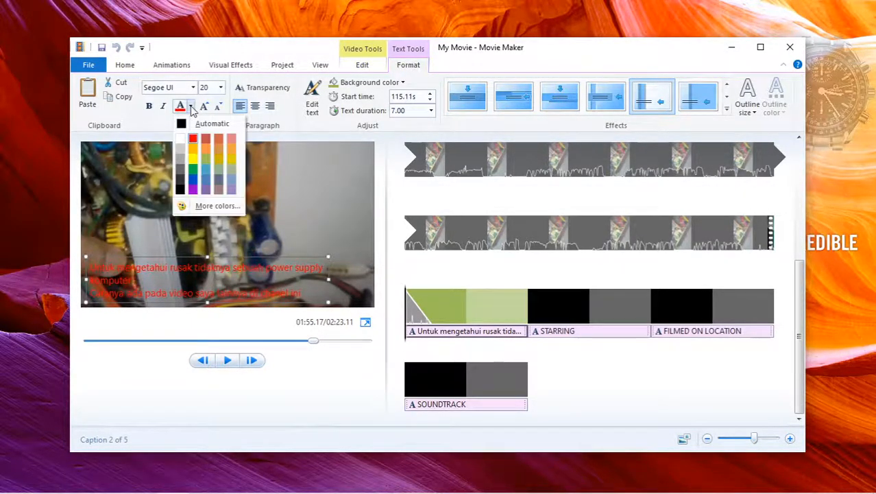
{"action": "left_click", "coordinate": [194, 160]}
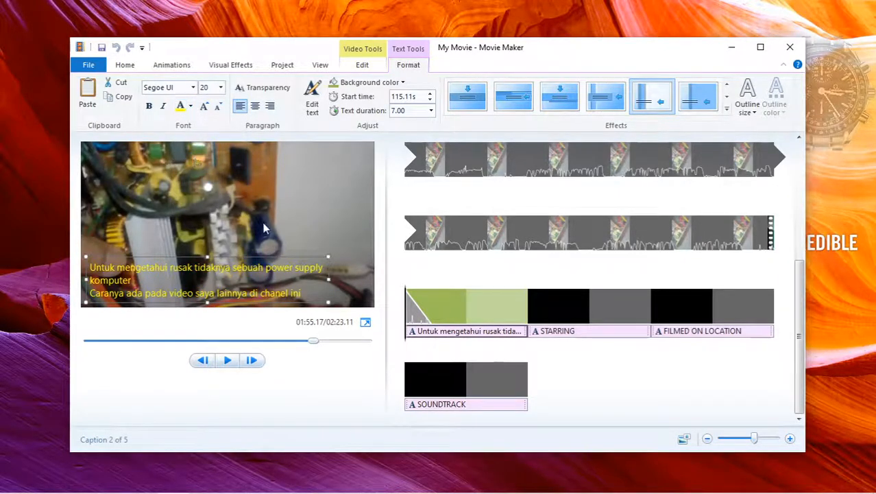
{"action": "left_click", "coordinate": [194, 258]}
{"action": "left_click", "coordinate": [228, 361]}
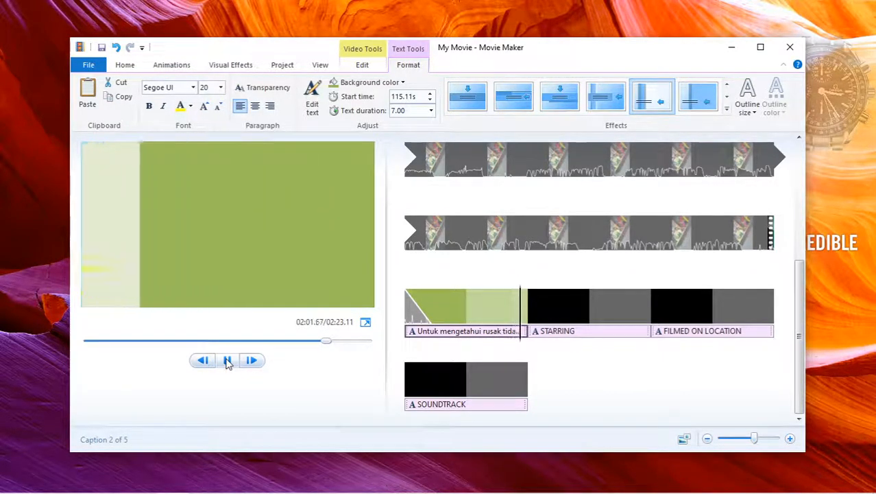
{"action": "left_click", "coordinate": [228, 360]}
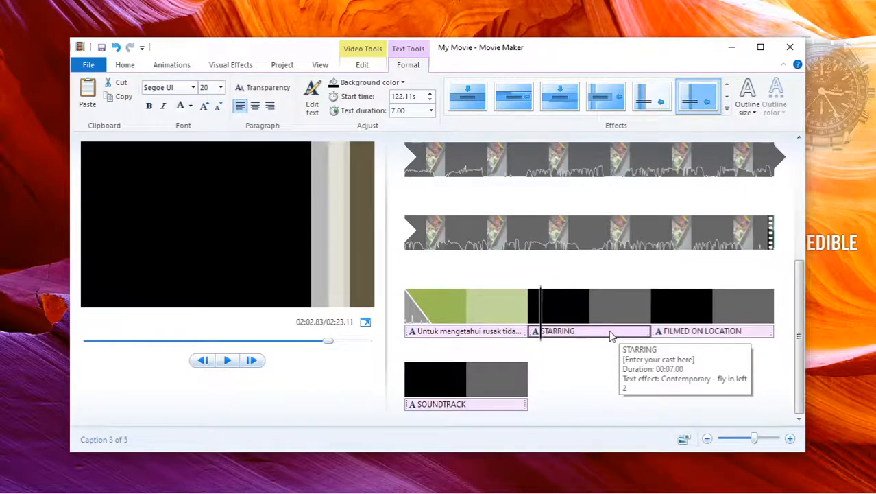
Apply the second transition in the horizontally banded group to the start of the second power supply video clip
{"action": "scroll", "coordinate": [611, 323], "scroll_direction": "down", "scroll_amount": 5}
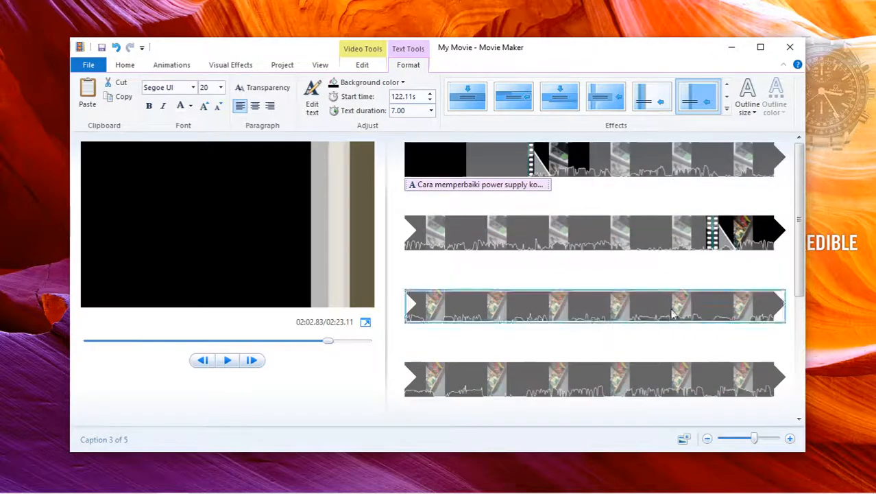
{"action": "left_click", "coordinate": [728, 241]}
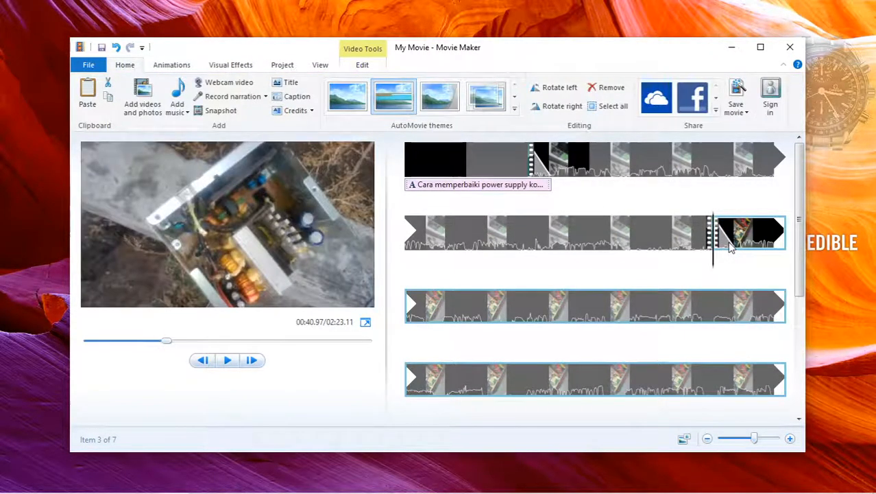
{"action": "left_click", "coordinate": [170, 64]}
{"action": "left_click", "coordinate": [357, 97]}
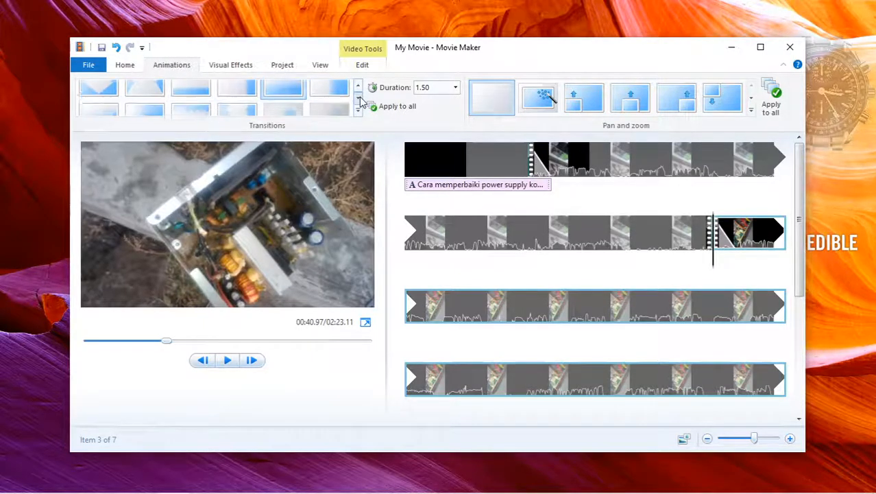
{"action": "left_click", "coordinate": [359, 99]}
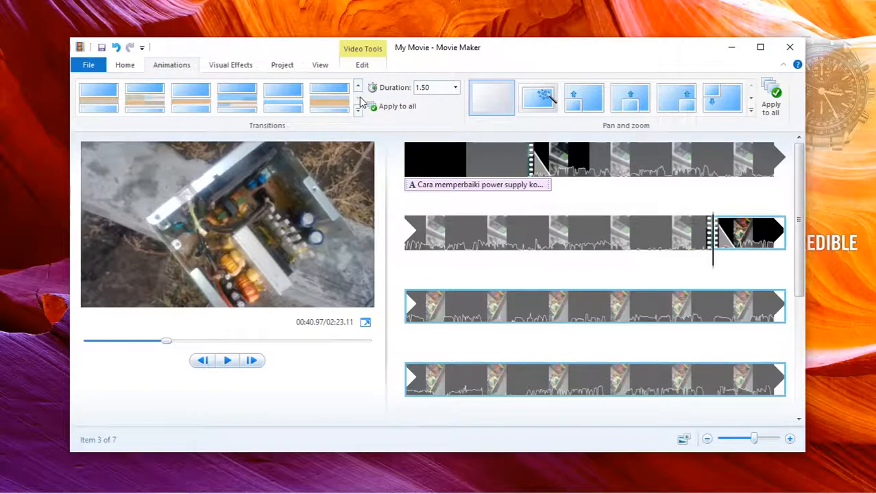
{"action": "left_click", "coordinate": [156, 107]}
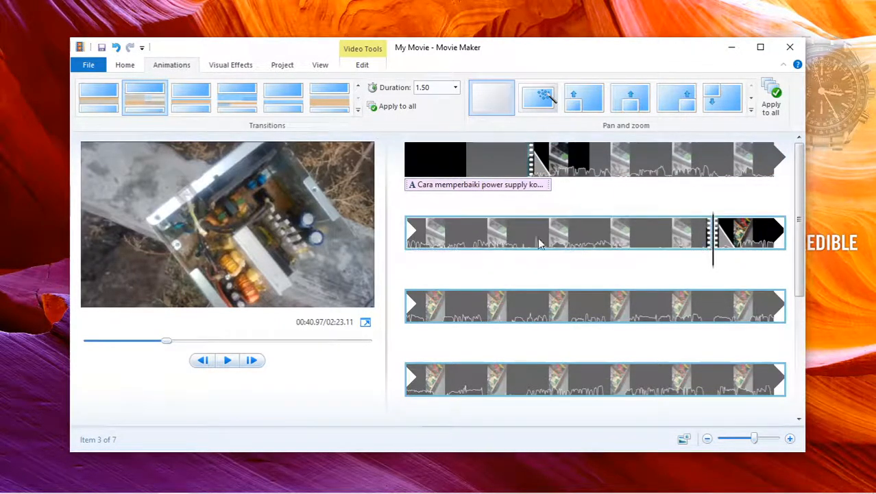
Review the available visual effects, view settings, and the options for adding music and recording narration
{"action": "left_click", "coordinate": [231, 65]}
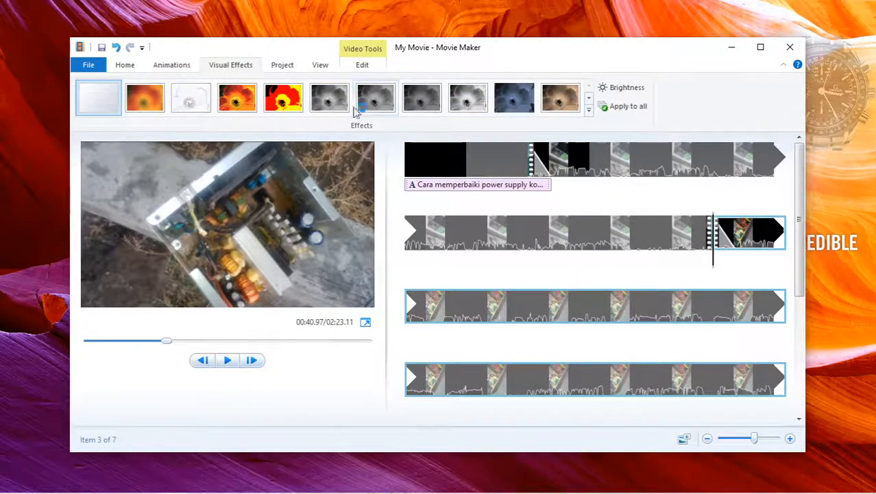
{"action": "left_click", "coordinate": [320, 65]}
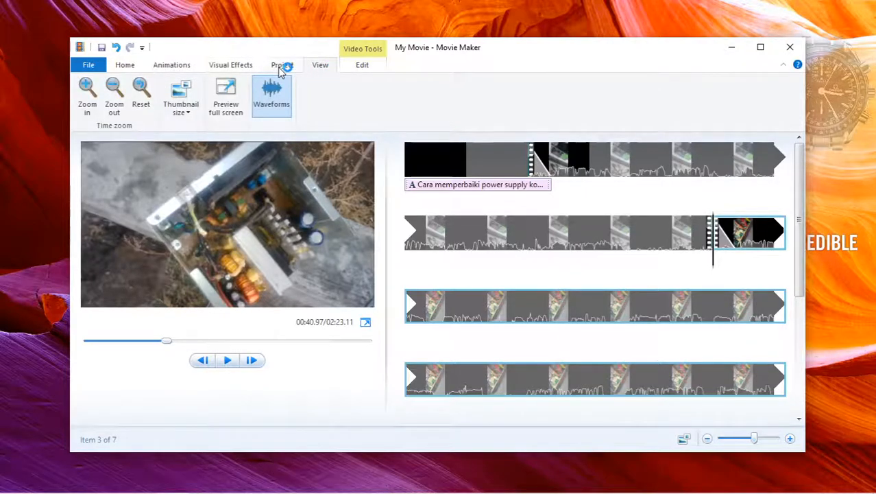
{"action": "left_click", "coordinate": [173, 64]}
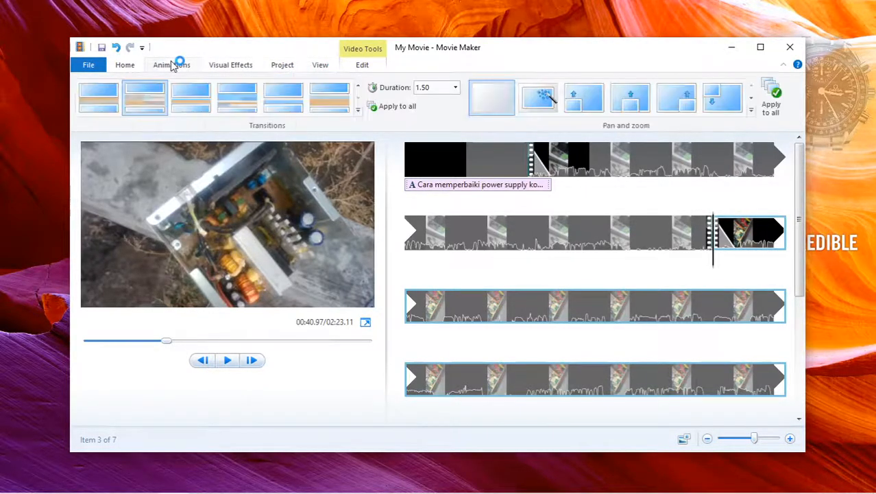
{"action": "left_click", "coordinate": [126, 66]}
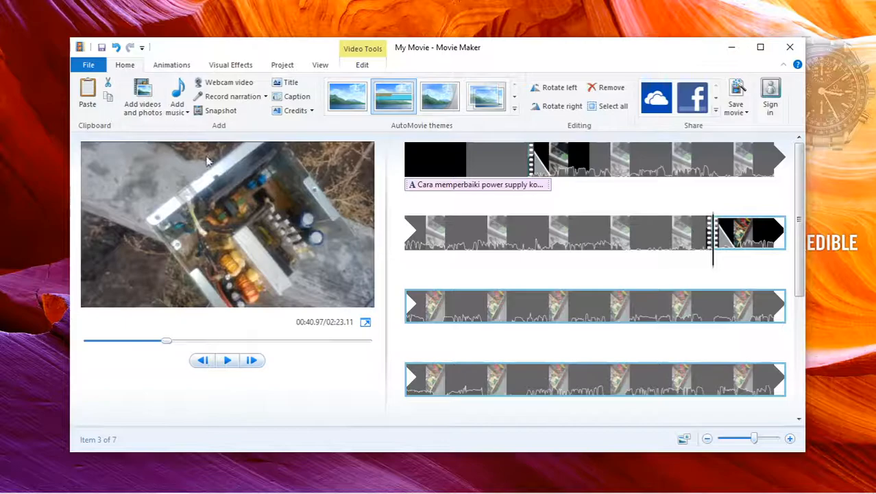
{"action": "left_click", "coordinate": [187, 114]}
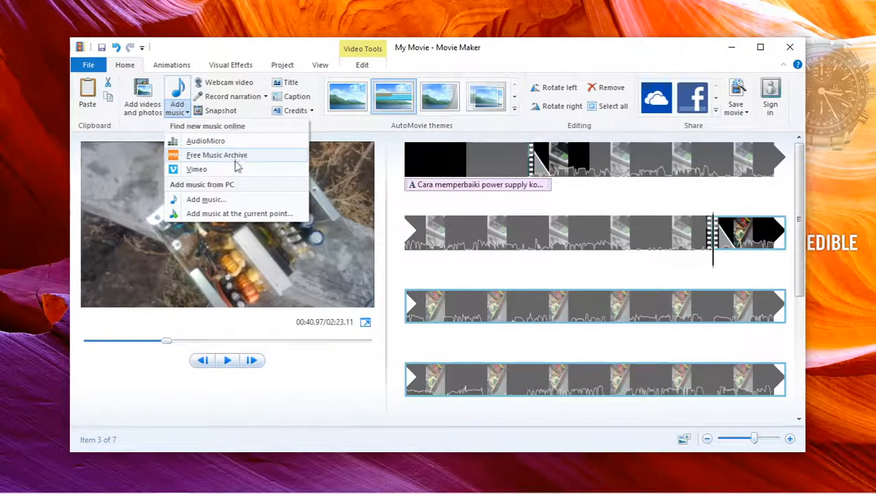
{"action": "left_click", "coordinate": [189, 115]}
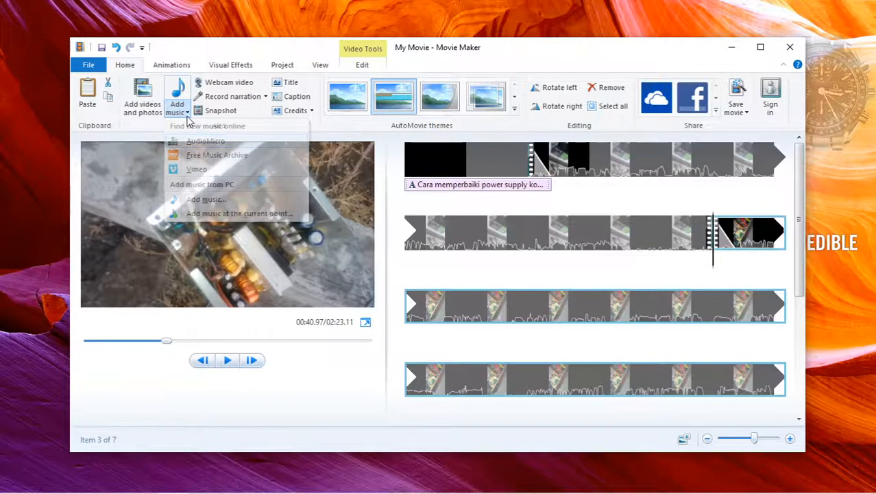
{"action": "left_click", "coordinate": [266, 97]}
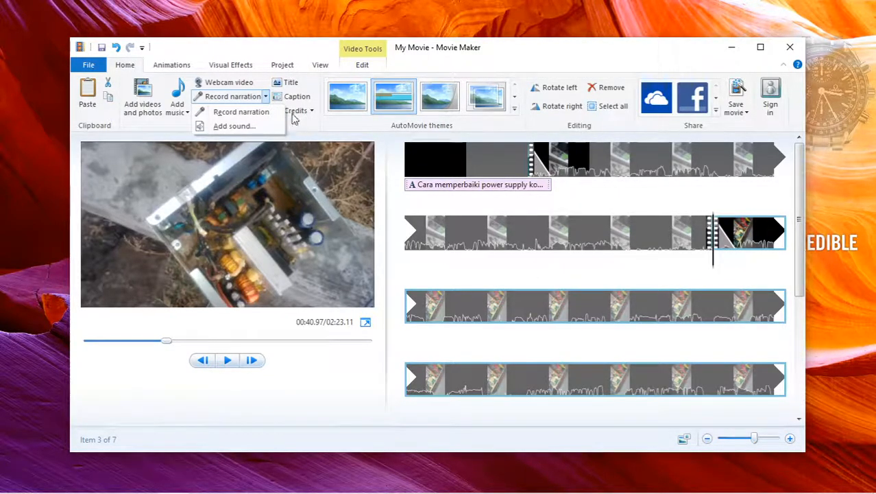
{"action": "left_click", "coordinate": [635, 52]}
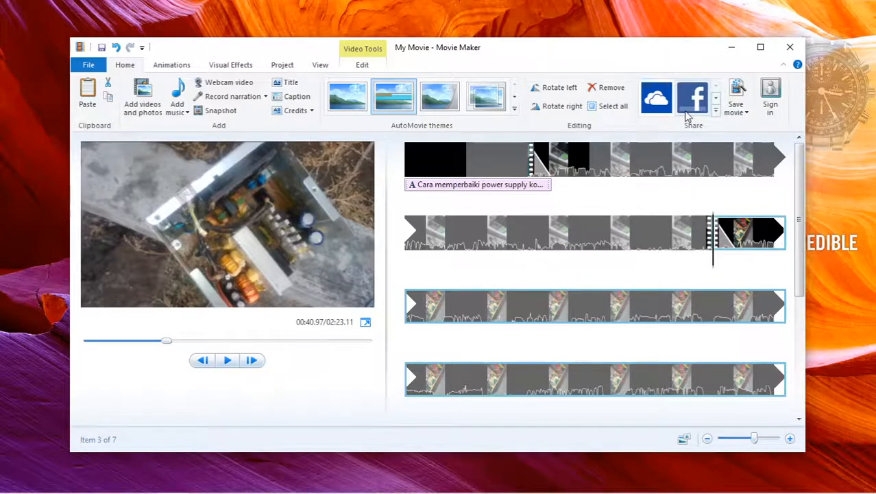
Start exporting the movie with the settings recommended for this project, keeping MPEG-4/H.264 Video File as the file type
{"action": "left_click", "coordinate": [748, 116]}
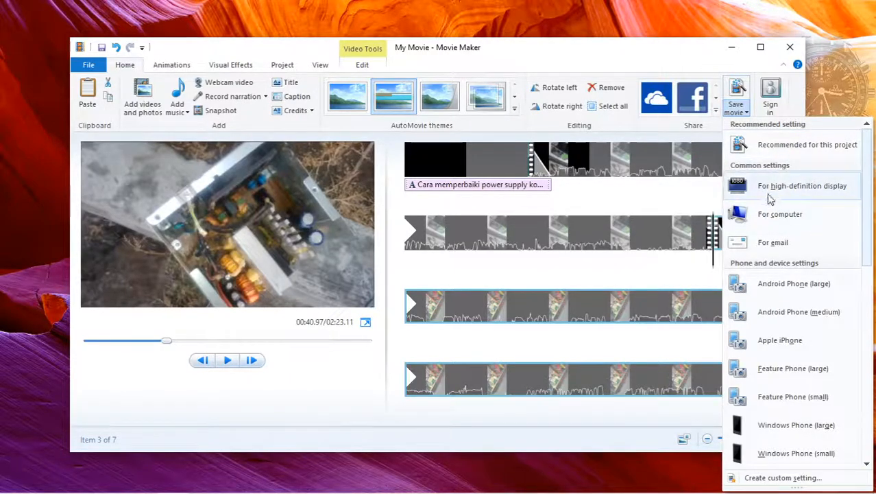
{"action": "scroll", "coordinate": [806, 415], "scroll_direction": "down", "scroll_amount": 5}
{"action": "scroll", "coordinate": [808, 419], "scroll_direction": "up", "scroll_amount": 5}
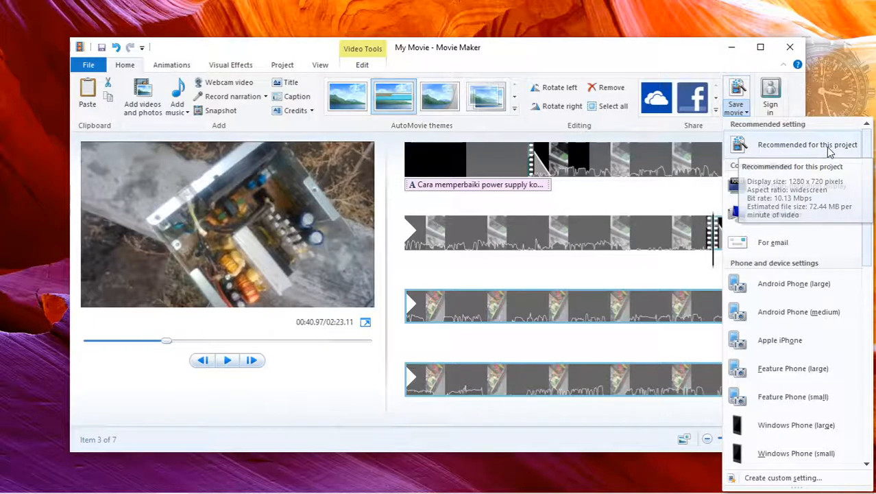
{"action": "left_click", "coordinate": [790, 153]}
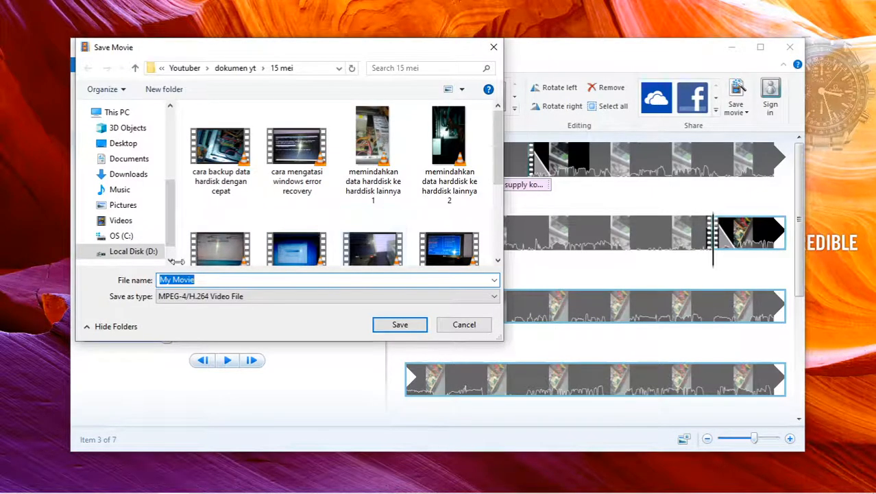
{"action": "left_click", "coordinate": [495, 298]}
{"action": "left_click", "coordinate": [495, 298]}
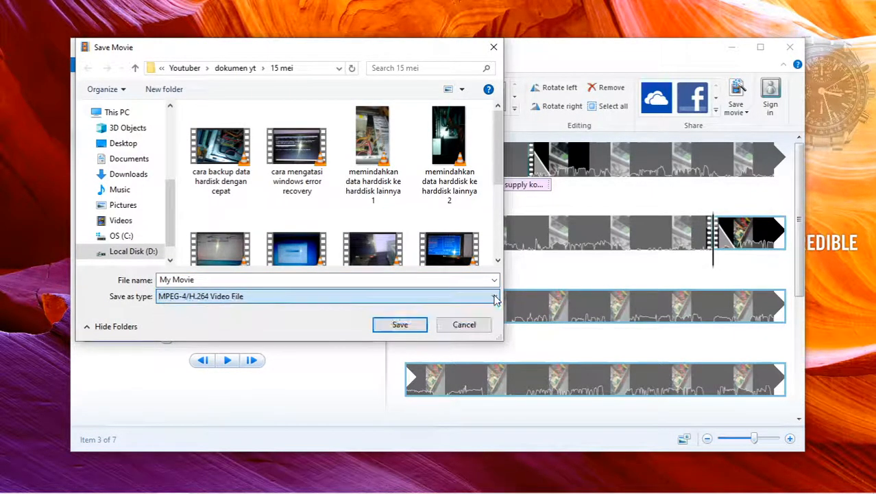
{"action": "left_click", "coordinate": [203, 280]}
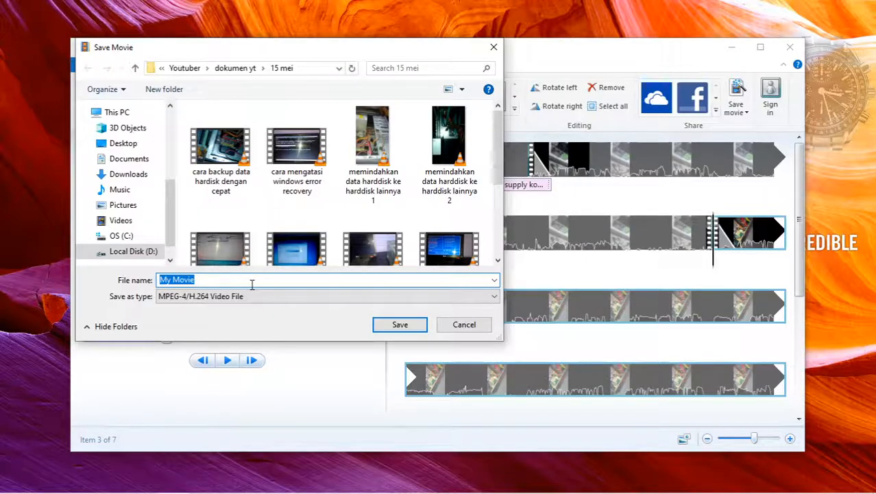
Set the save location to the "memperbaiki power supply pc" folder inside "dokumen yt"
{"action": "left_click", "coordinate": [235, 69]}
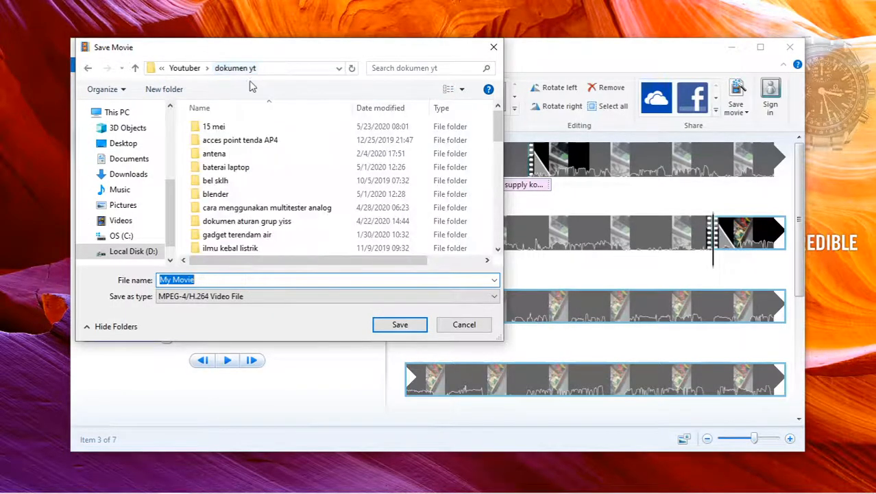
{"action": "scroll", "coordinate": [277, 185], "scroll_direction": "down", "scroll_amount": 5}
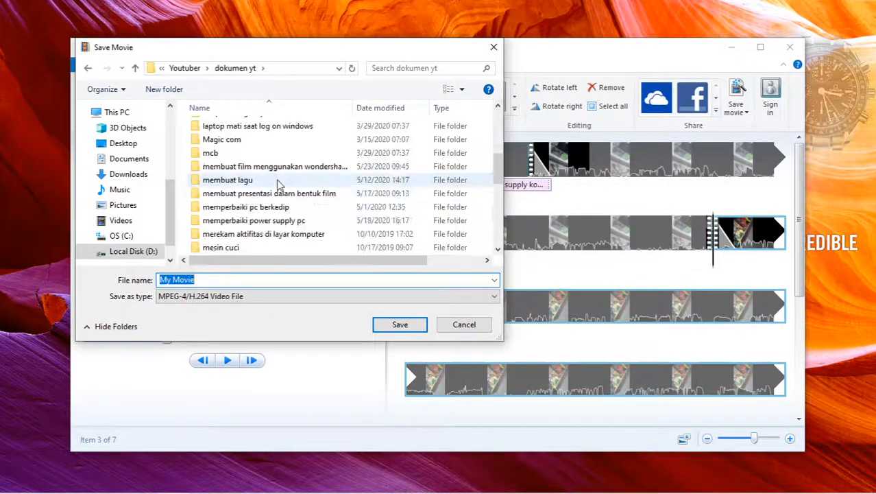
{"action": "left_click", "coordinate": [284, 220]}
{"action": "double_click", "coordinate": [284, 220]}
Name the movie file "cara memperbaiki power supply komputer yang rusak" and save it
{"action": "left_click", "coordinate": [219, 279]}
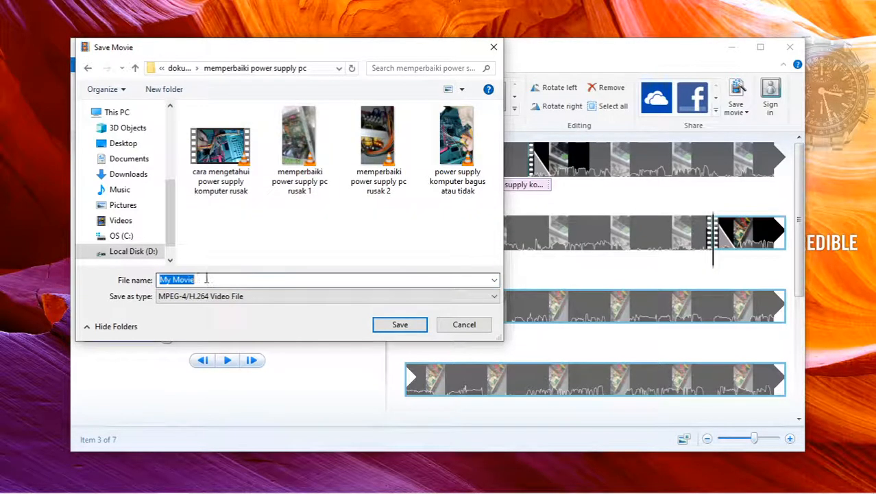
{"action": "type", "text": "cara"}
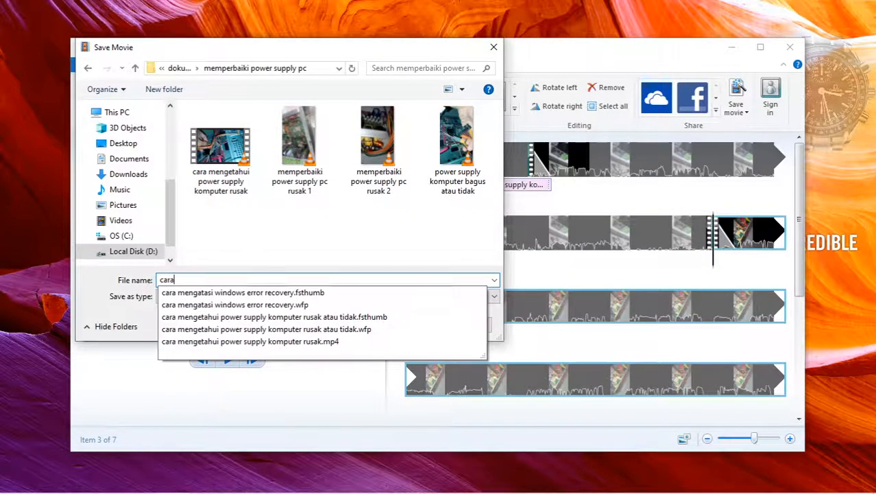
{"action": "type", "text": " memperbaiki power supply"}
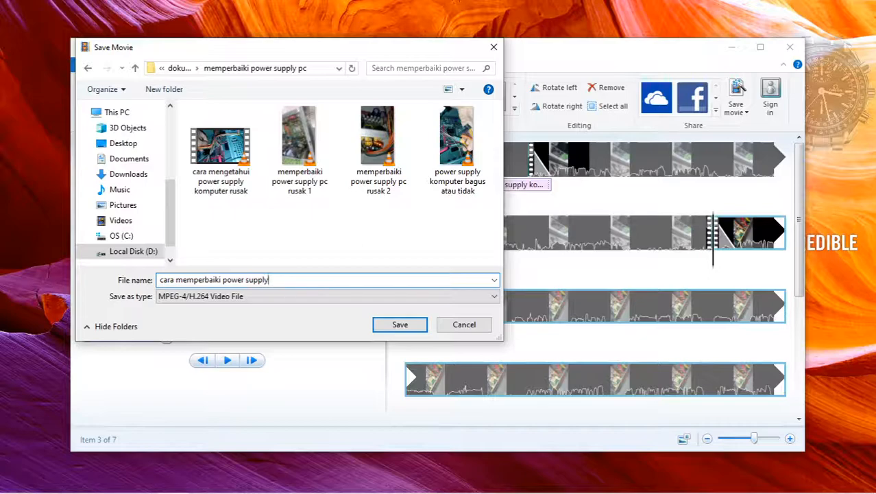
{"action": "type", "text": "omputer yang rusak"}
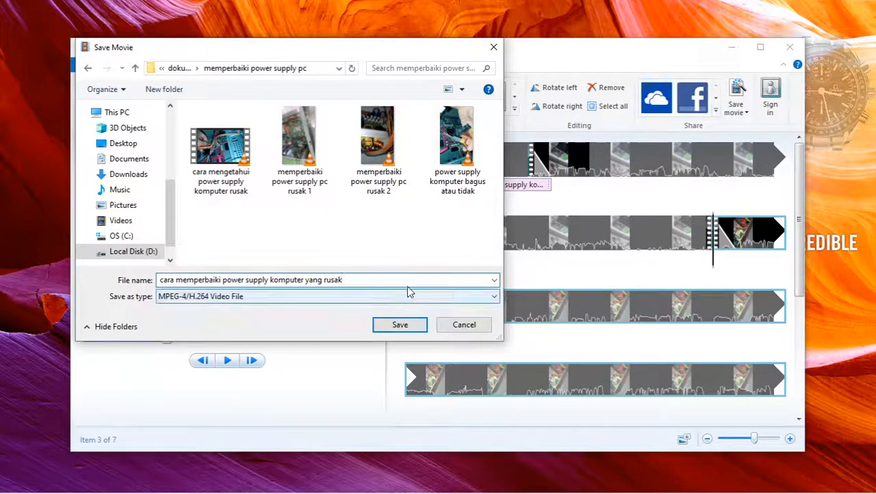
{"action": "left_click", "coordinate": [401, 324]}
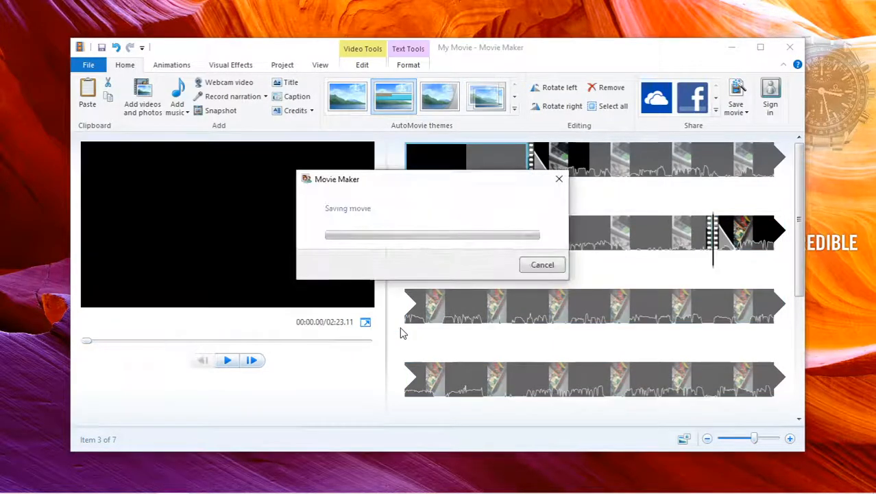